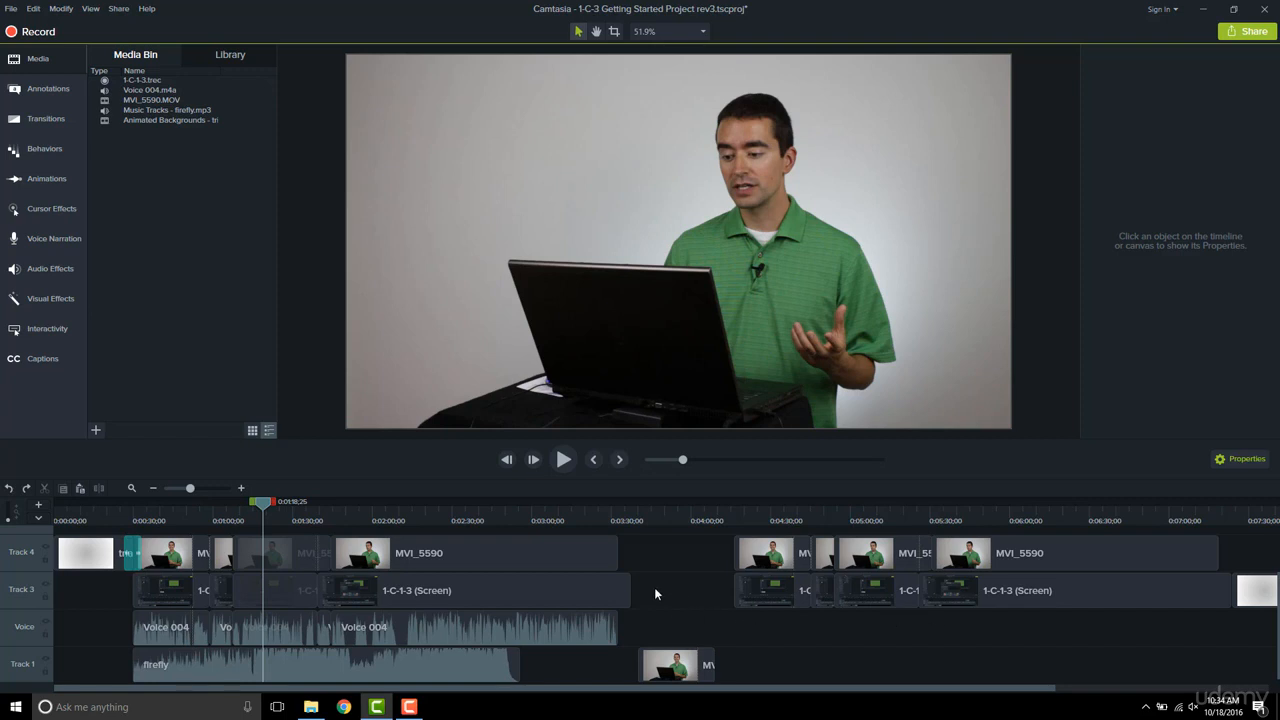
# - Move the playhead to 0:03:15;25 on the timeline and turn off Track 4 to hide the camera video
pyautogui.click(622, 594)
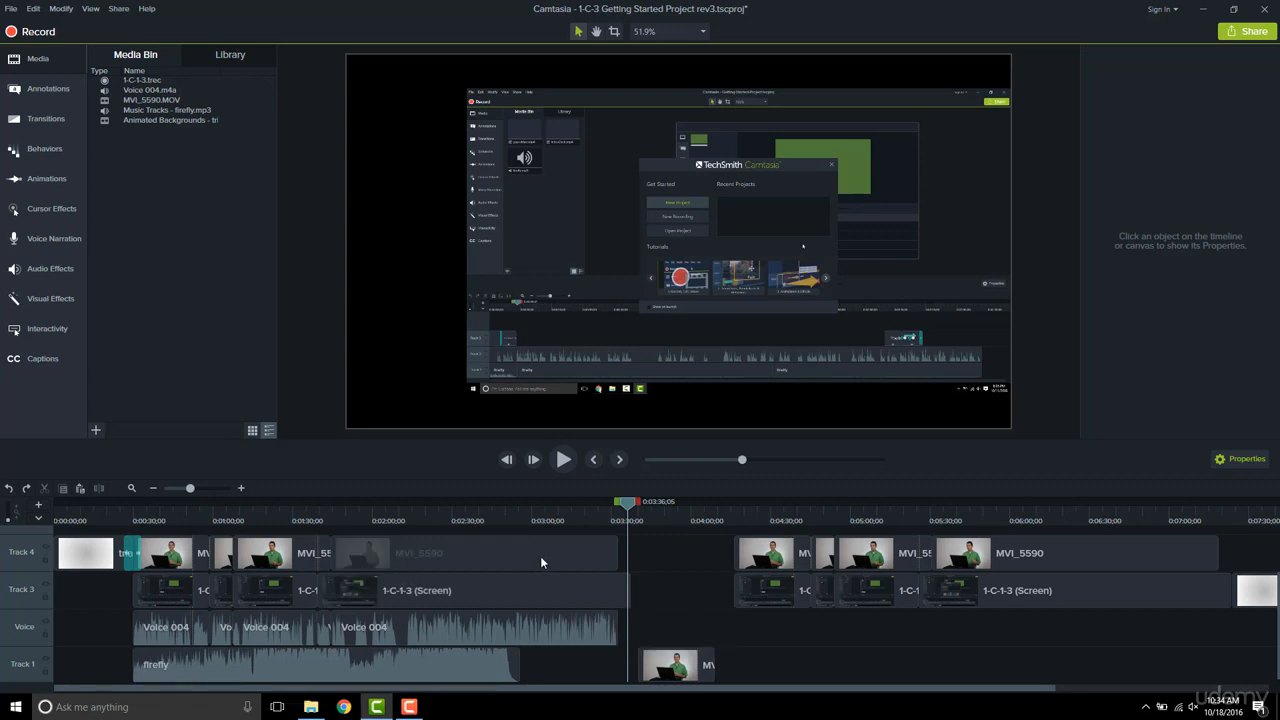
pyautogui.click(574, 507)
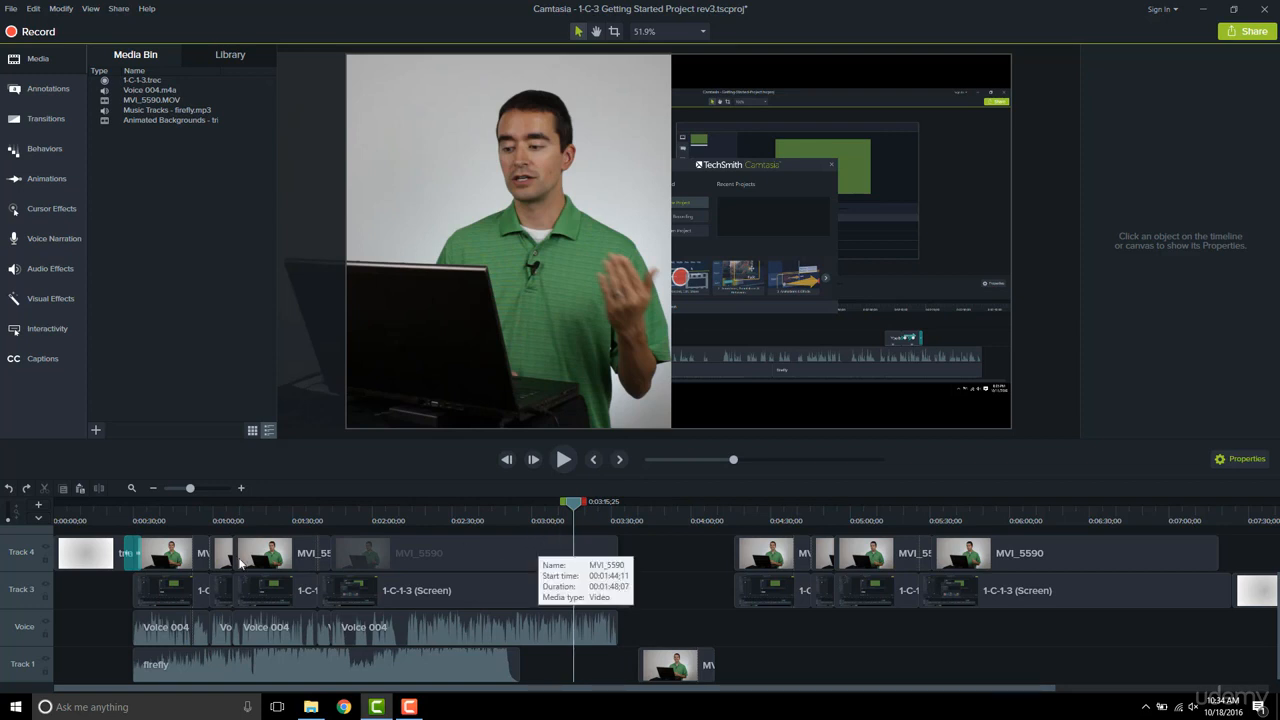
pyautogui.click(45, 550)
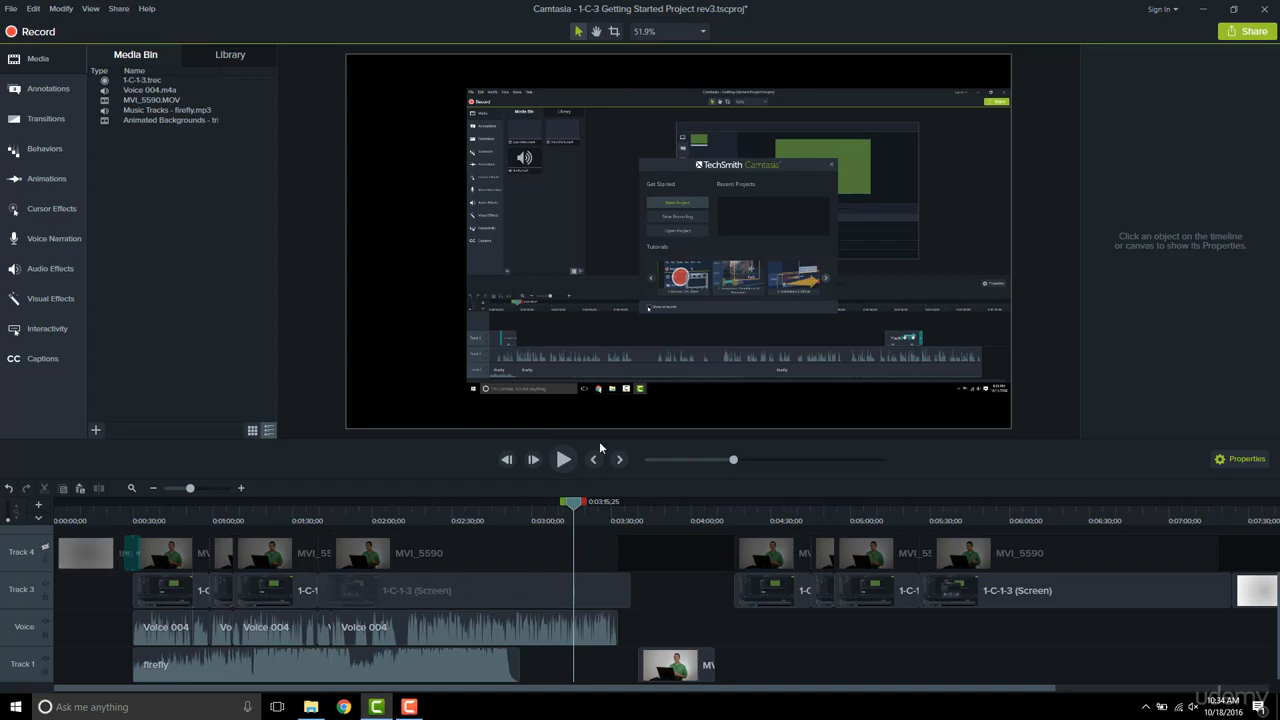
# - Enlarge the long first-half 1-C-1-3 (Screen) clip on Track 3 to fill the canvas at 100% scale, and set the canvas zoom to 100%
pyautogui.click(392, 588)
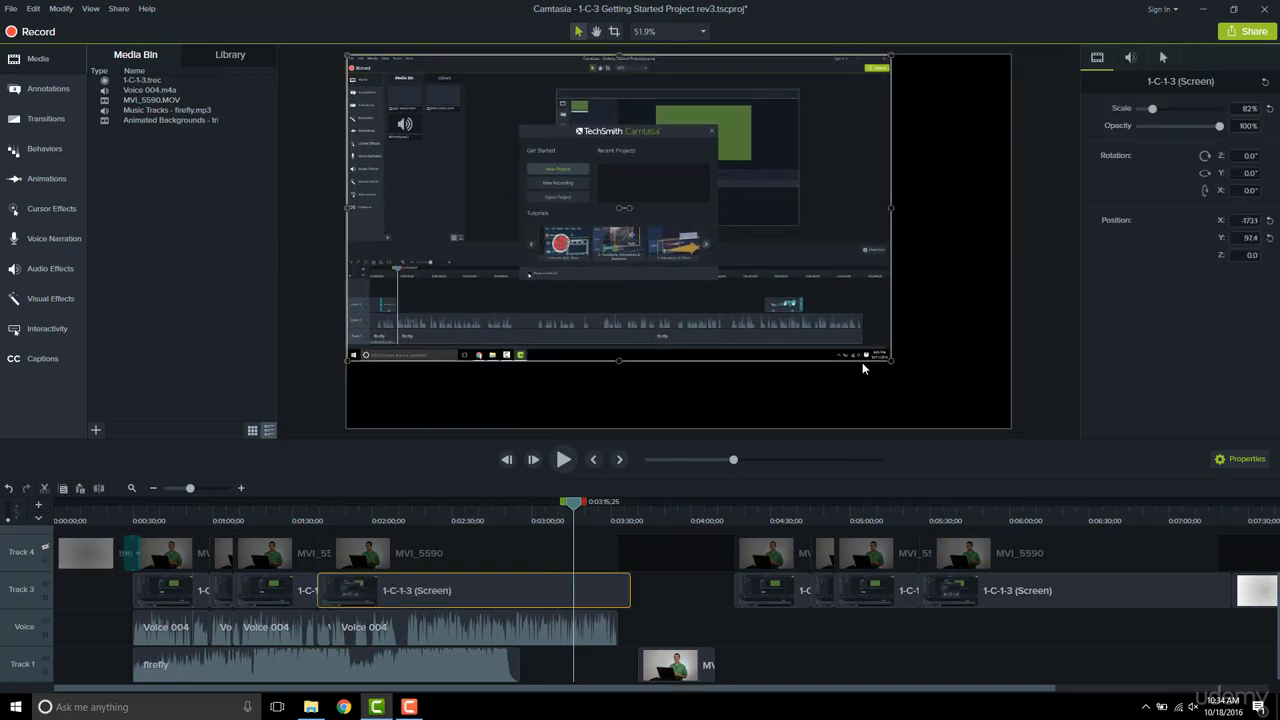
pyautogui.moveTo(893, 360); pyautogui.dragTo(1012, 428)
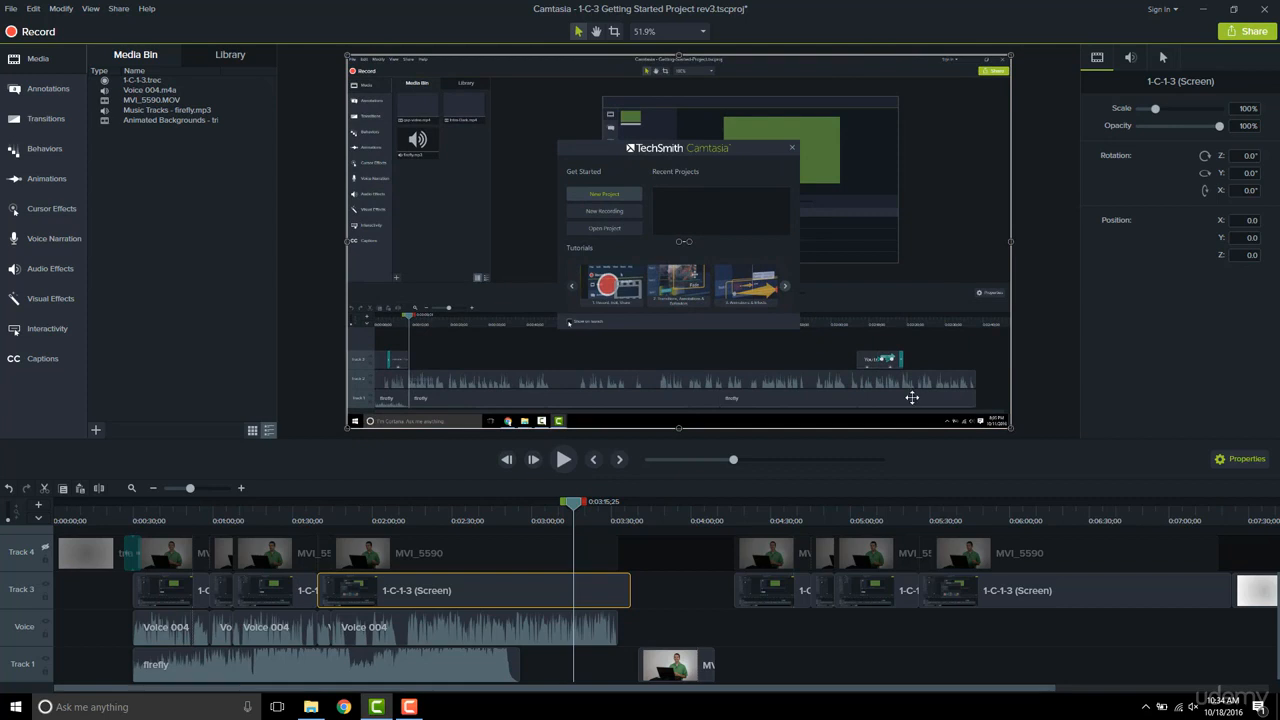
pyautogui.click(672, 33)
pyautogui.click(662, 119)
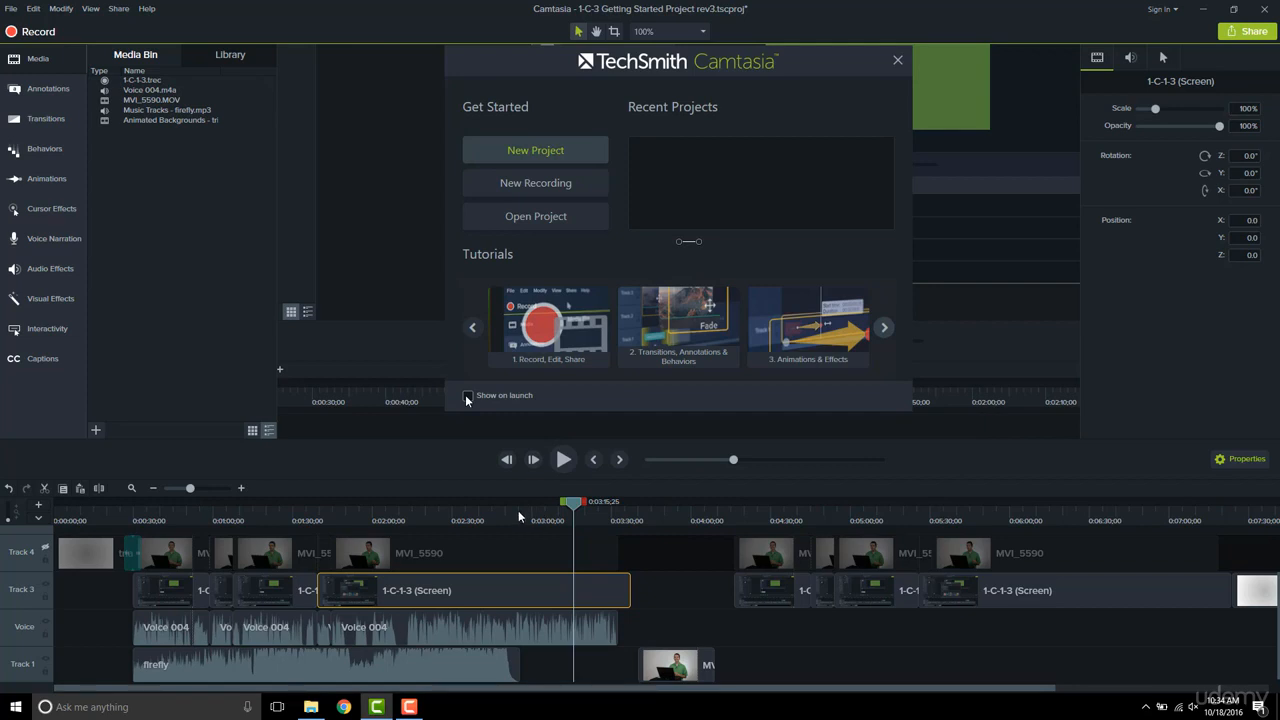
# - Move the playhead to 0:02:17;10 and open the cursor properties of the 1-C-1-3 (Screen) clip there, checking the Voice 004 clip's properties for comparison
pyautogui.click(420, 594)
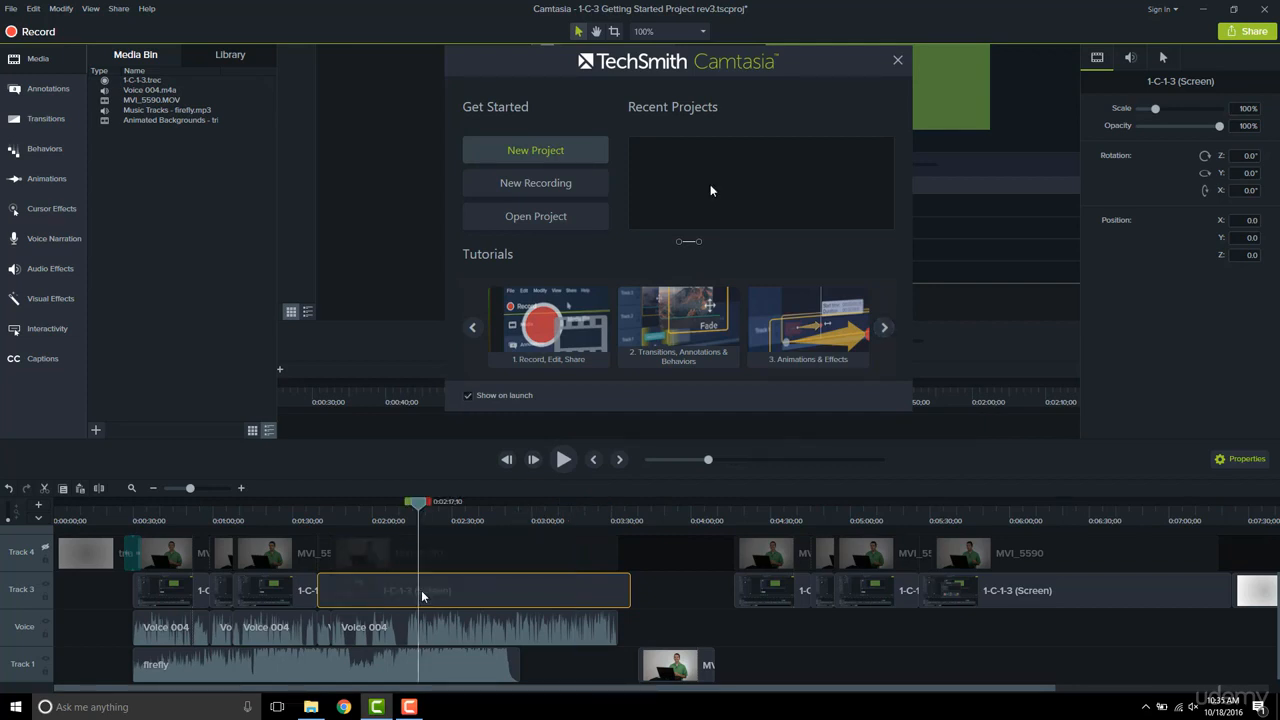
pyautogui.click(428, 630)
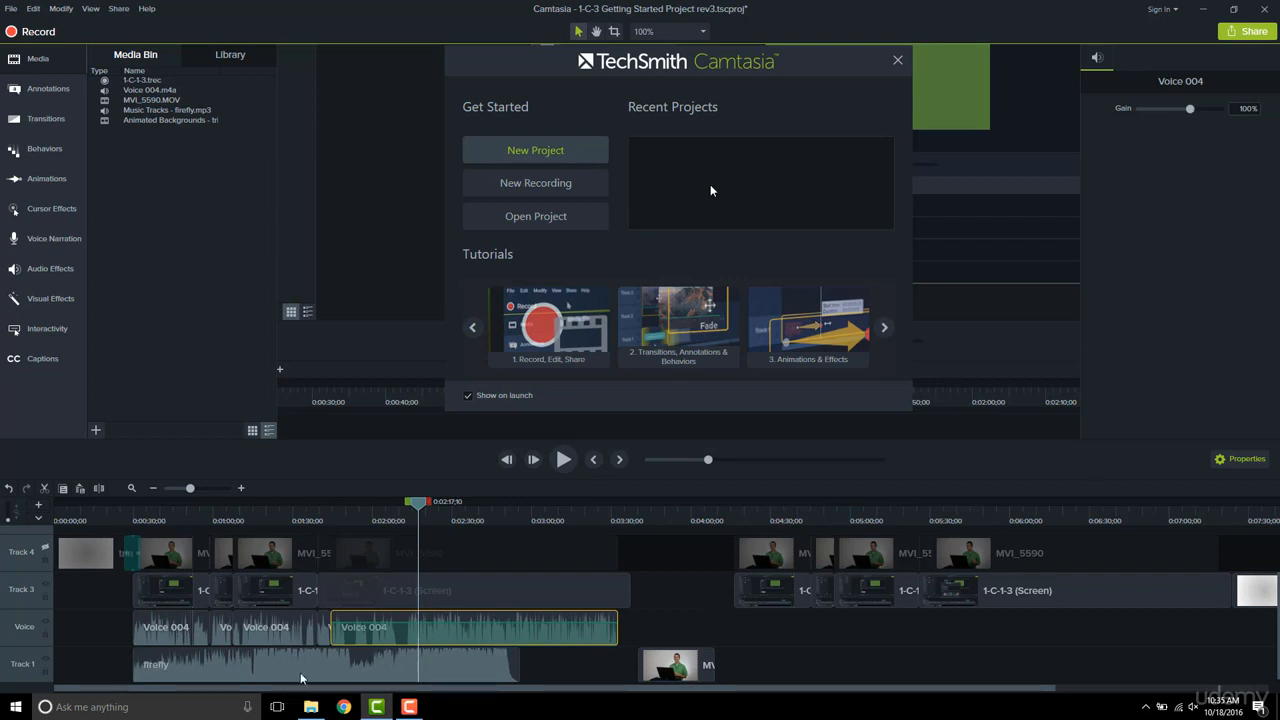
pyautogui.click(490, 595)
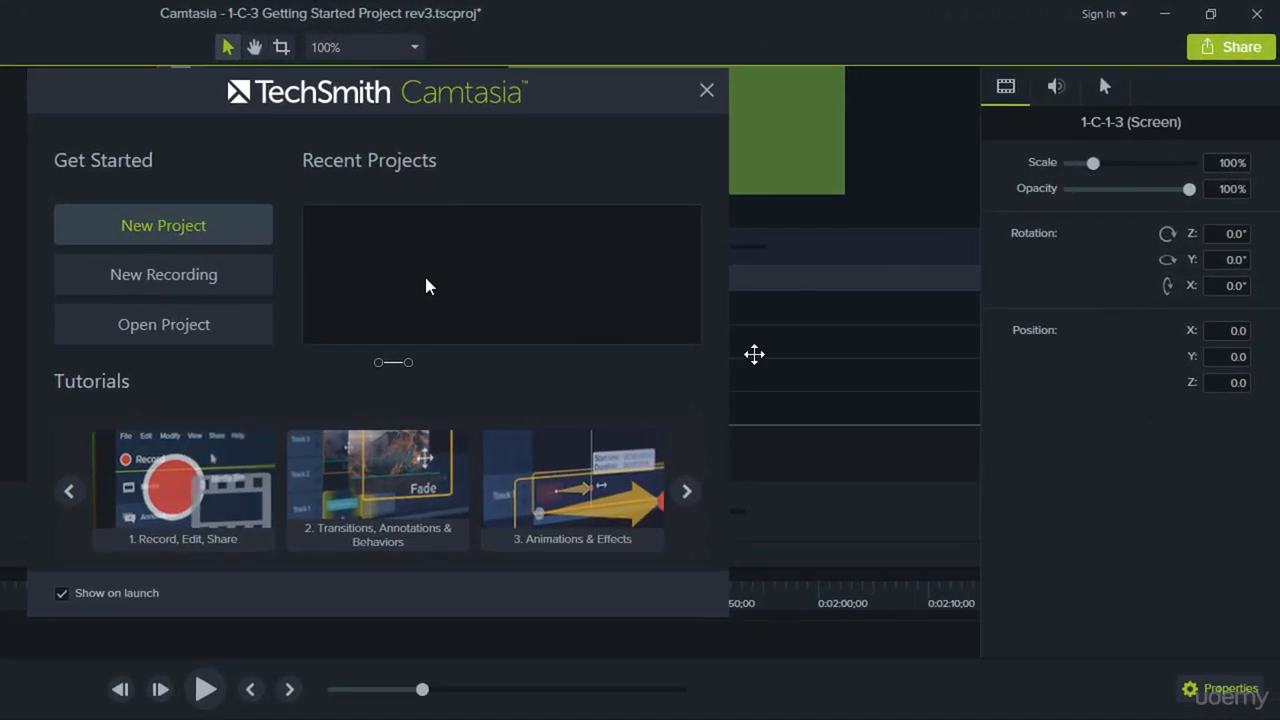
pyautogui.click(1058, 88)
pyautogui.click(1105, 88)
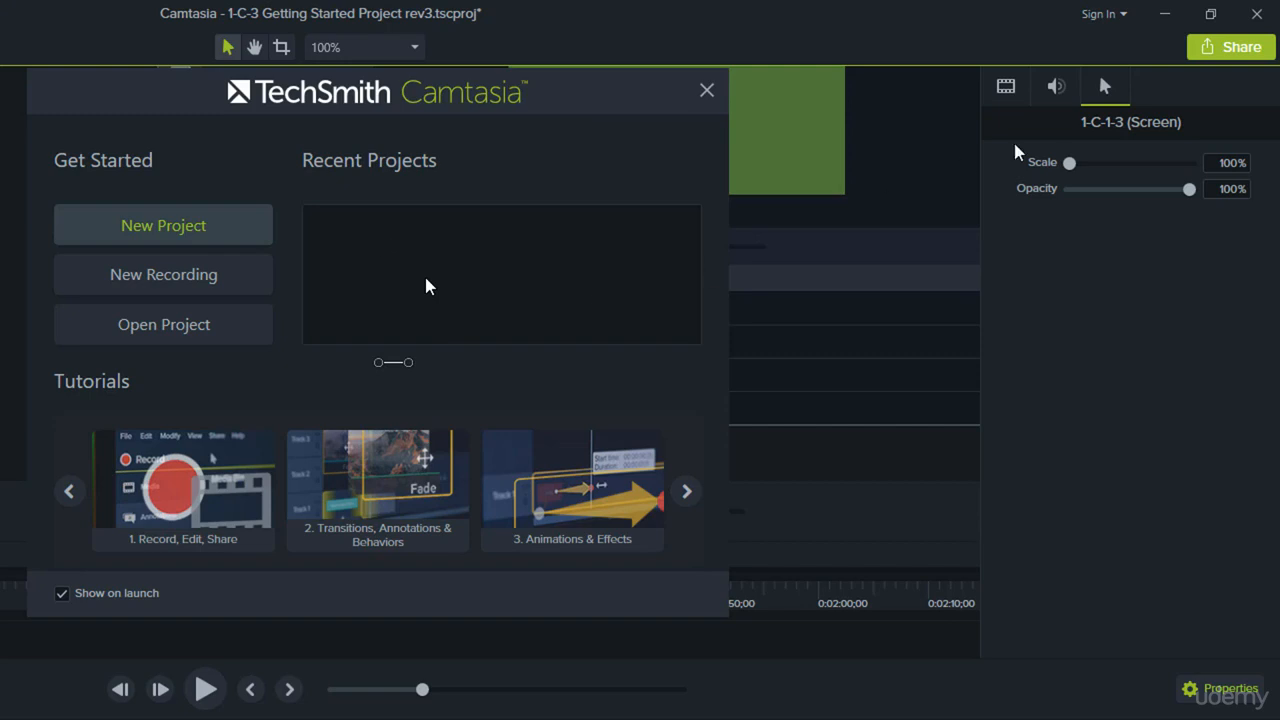
# - Try different cursor sizes up to 500% on the screen clip and set the cursor scale to exactly 200%
pyautogui.moveTo(1072, 170); pyautogui.dragTo(1195, 172)
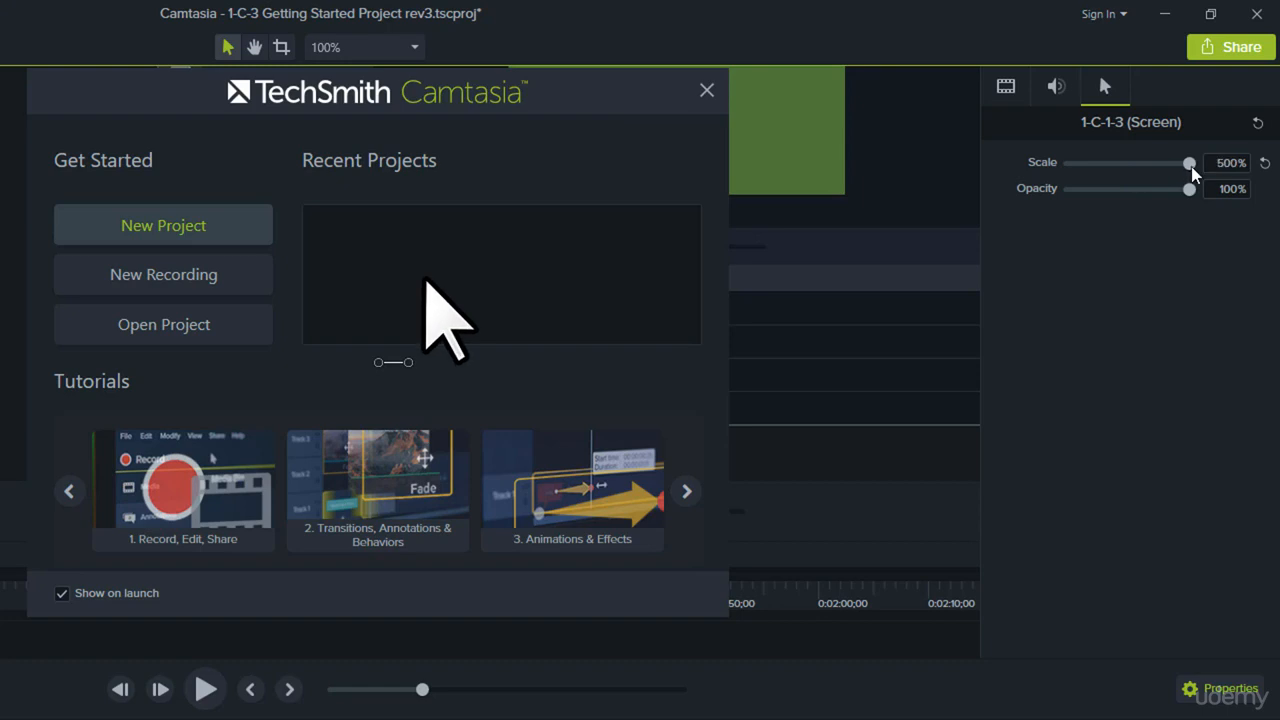
pyautogui.moveTo(1192, 167)
pyautogui.mouseDown()
pyautogui.moveTo(1183, 162)
pyautogui.moveTo(1209, 164)
pyautogui.mouseUp()
pyautogui.moveTo(1208, 165); pyautogui.dragTo(1100, 176)
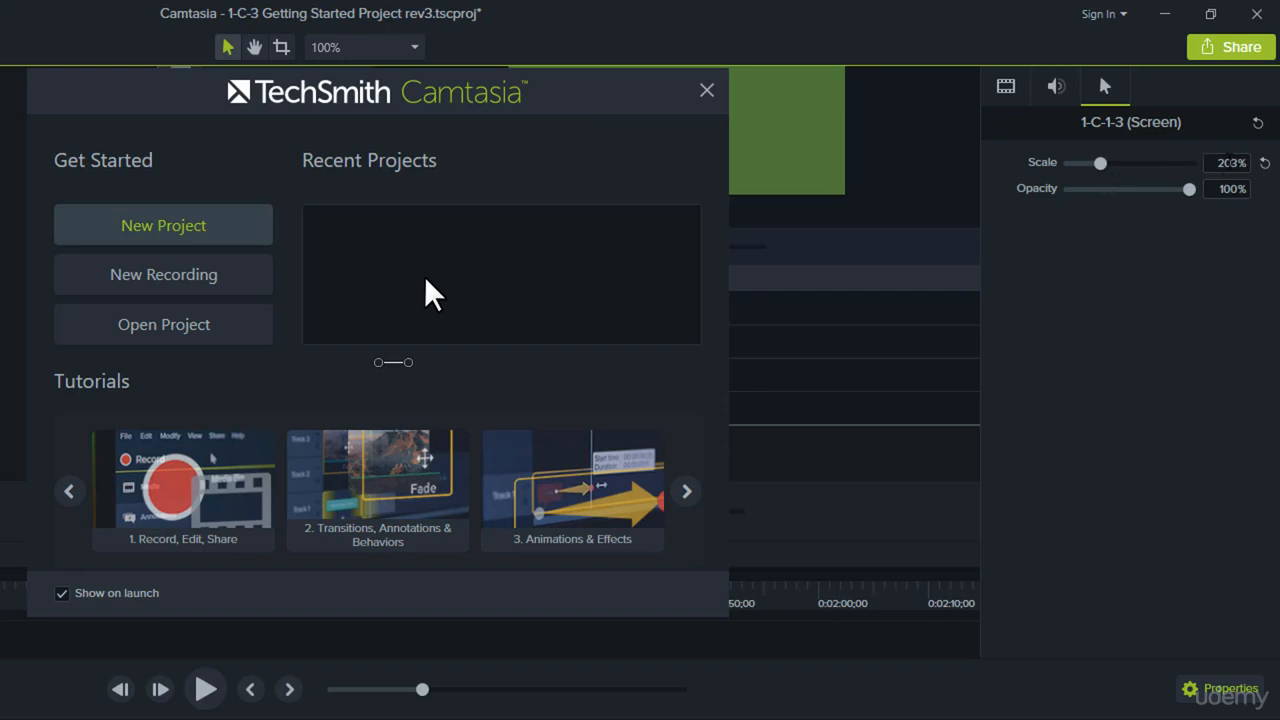
pyautogui.click(1226, 163)
pyautogui.write('200')
pyautogui.click(1269, 209)
# - Try lowering the cursor's opacity to 46% and on to fully transparent, and return it to 100%
pyautogui.moveTo(1189, 191)
pyautogui.mouseDown()
pyautogui.moveTo(1069, 191)
pyautogui.moveTo(1189, 190)
pyautogui.mouseUp()
pyautogui.moveTo(1190, 190); pyautogui.dragTo(1124, 195)
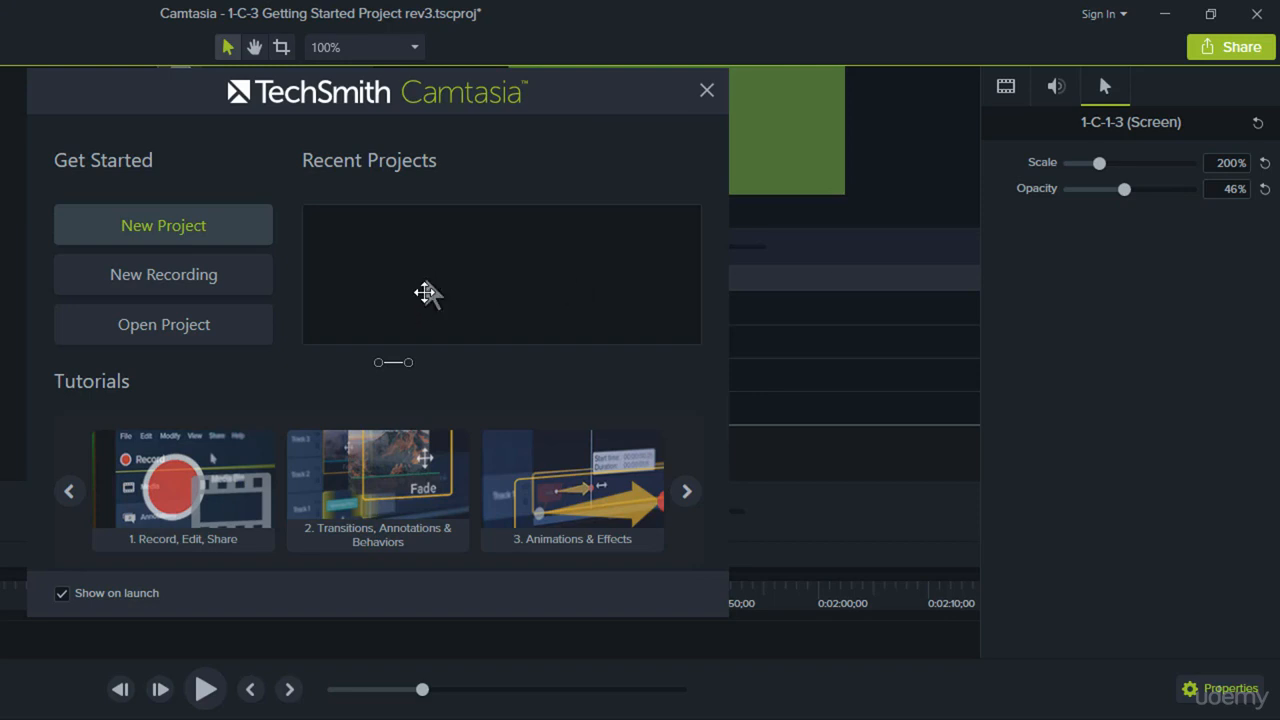
pyautogui.moveTo(1122, 196); pyautogui.dragTo(1044, 199)
pyautogui.moveTo(1069, 190); pyautogui.dragTo(1216, 195)
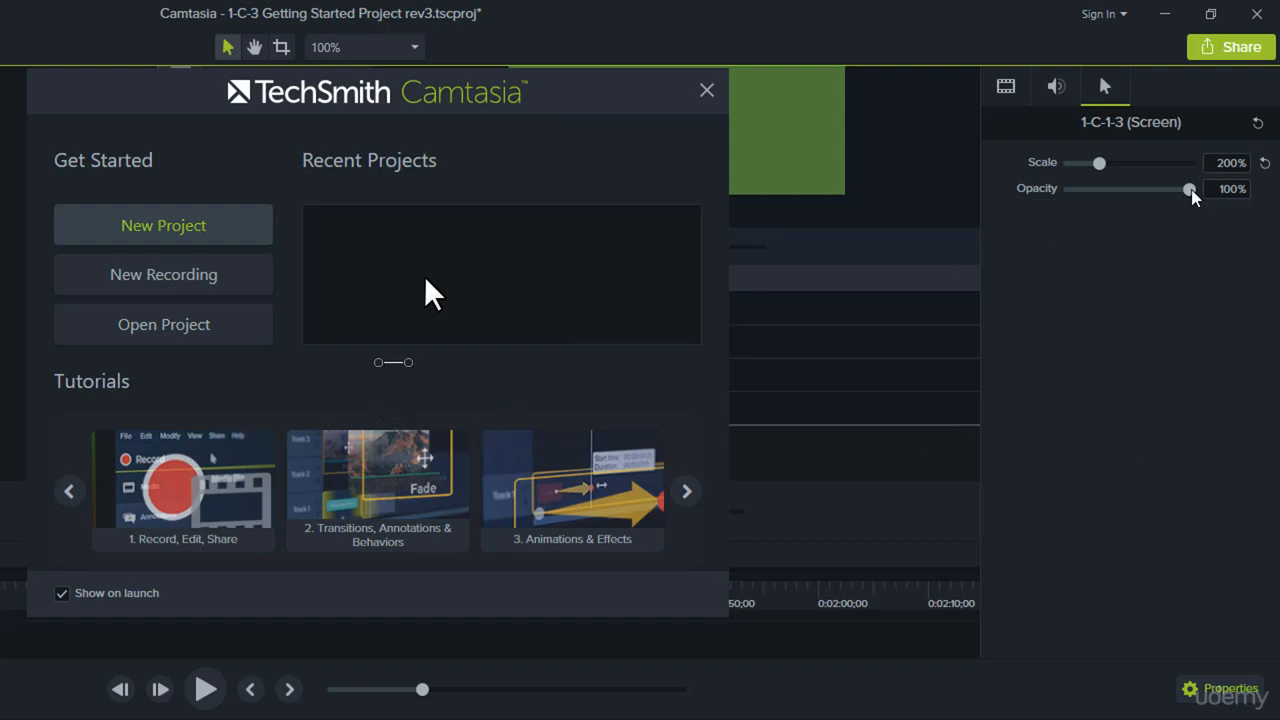
pyautogui.moveTo(1190, 190)
pyautogui.mouseDown()
pyautogui.moveTo(1065, 203)
pyautogui.moveTo(1205, 205)
pyautogui.mouseUp()
pyautogui.moveTo(1190, 190)
pyautogui.mouseDown()
pyautogui.moveTo(1050, 198)
pyautogui.moveTo(1212, 200)
pyautogui.mouseUp()
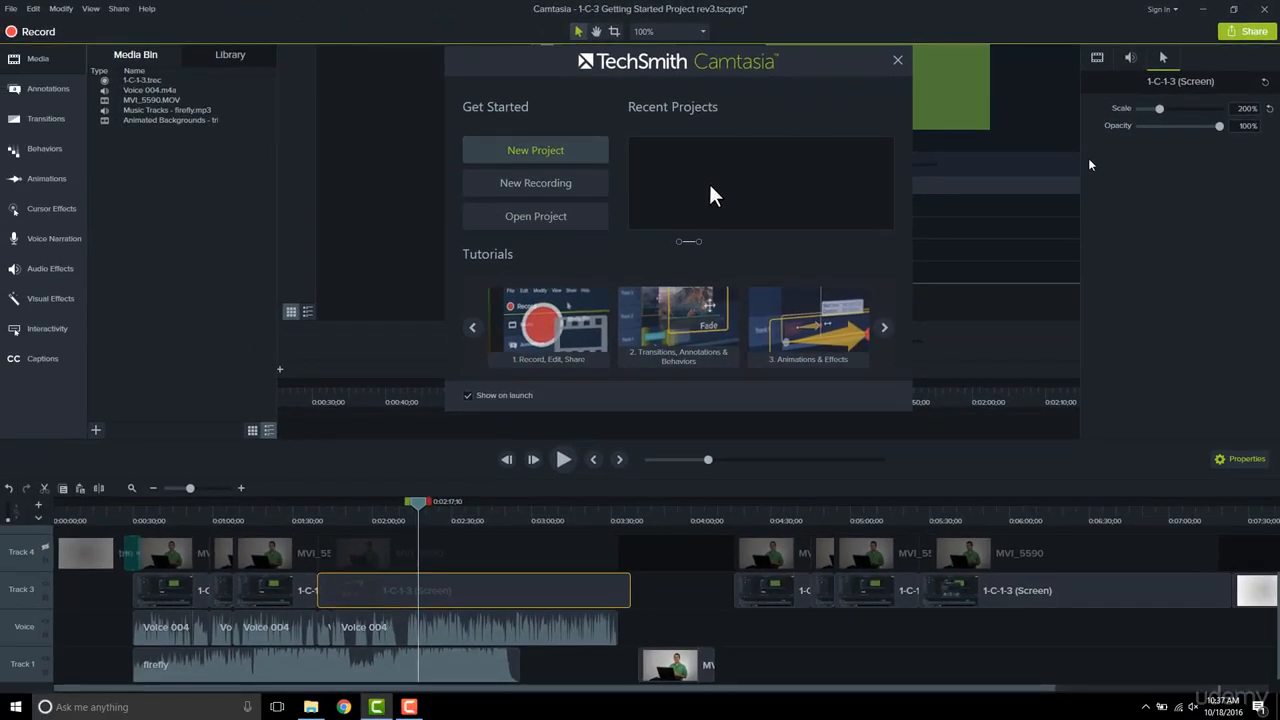
# - Browse the cursor, left-click and right-click effects, and apply Cursor Highlight to all media on Track 3
pyautogui.click(51, 210)
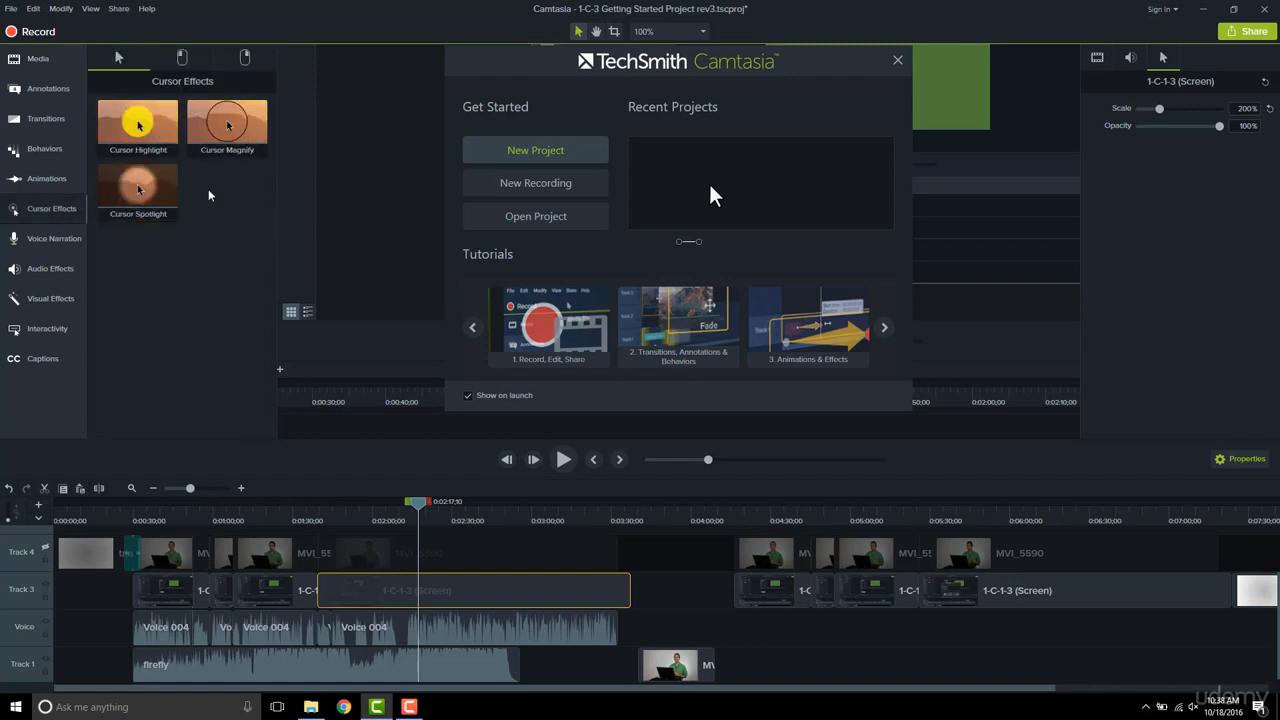
pyautogui.click(197, 62)
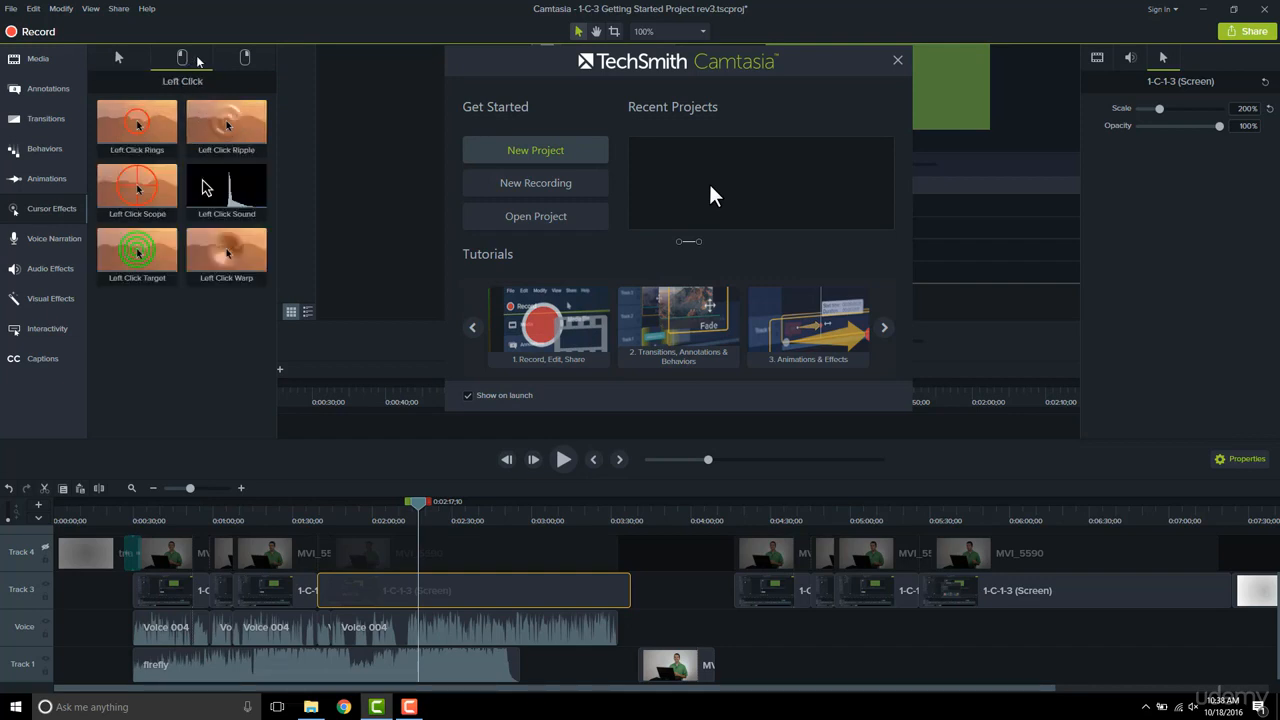
pyautogui.click(250, 62)
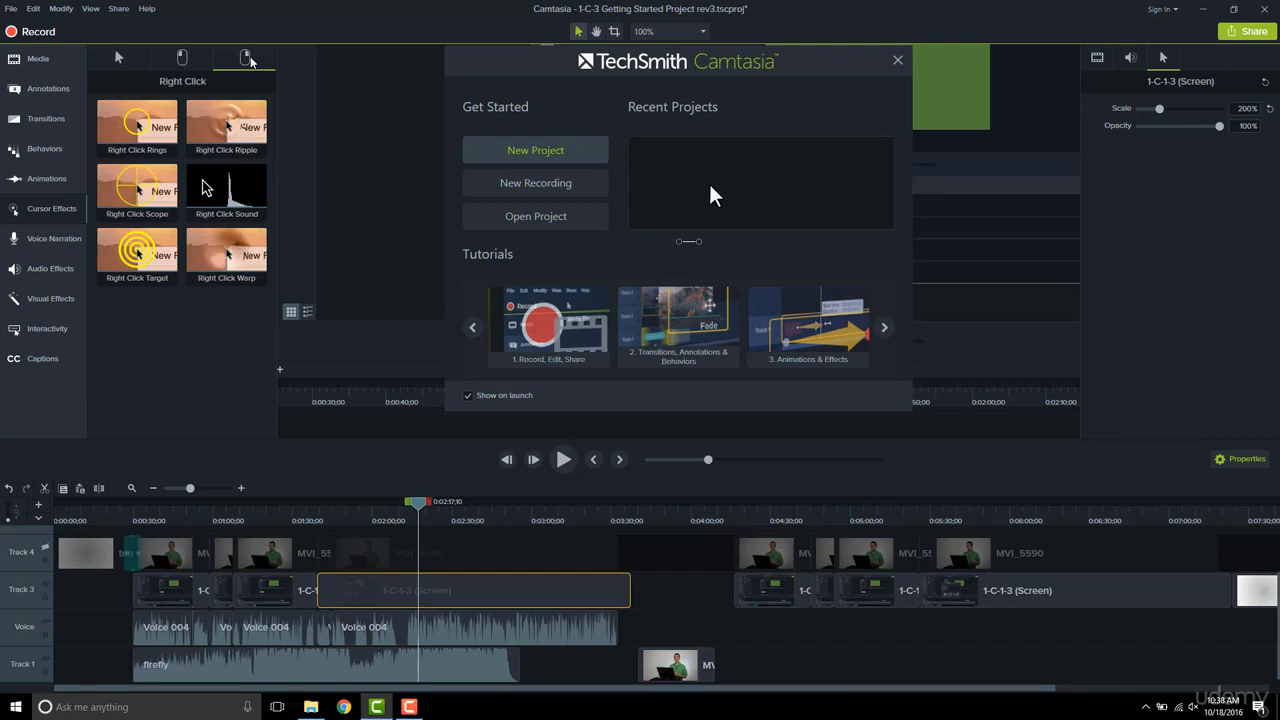
pyautogui.click(120, 60)
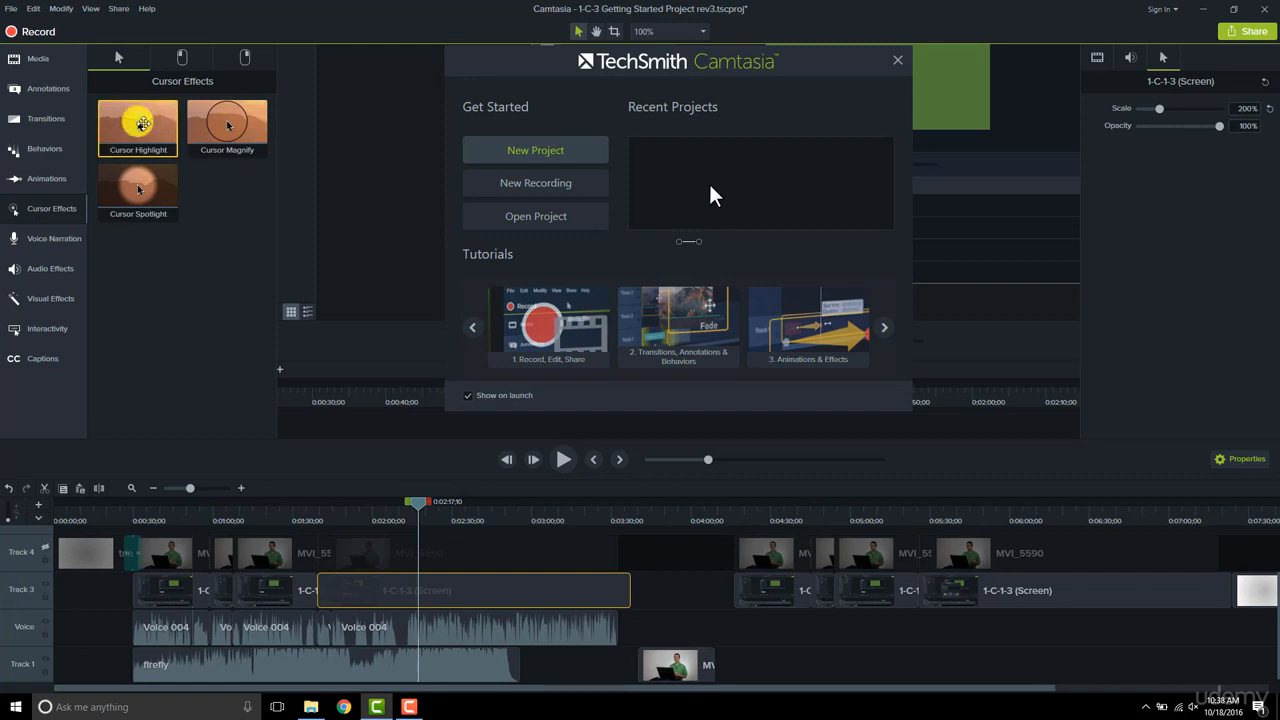
pyautogui.moveTo(142, 124); pyautogui.dragTo(218, 198)
pyautogui.rightClick(26, 591)
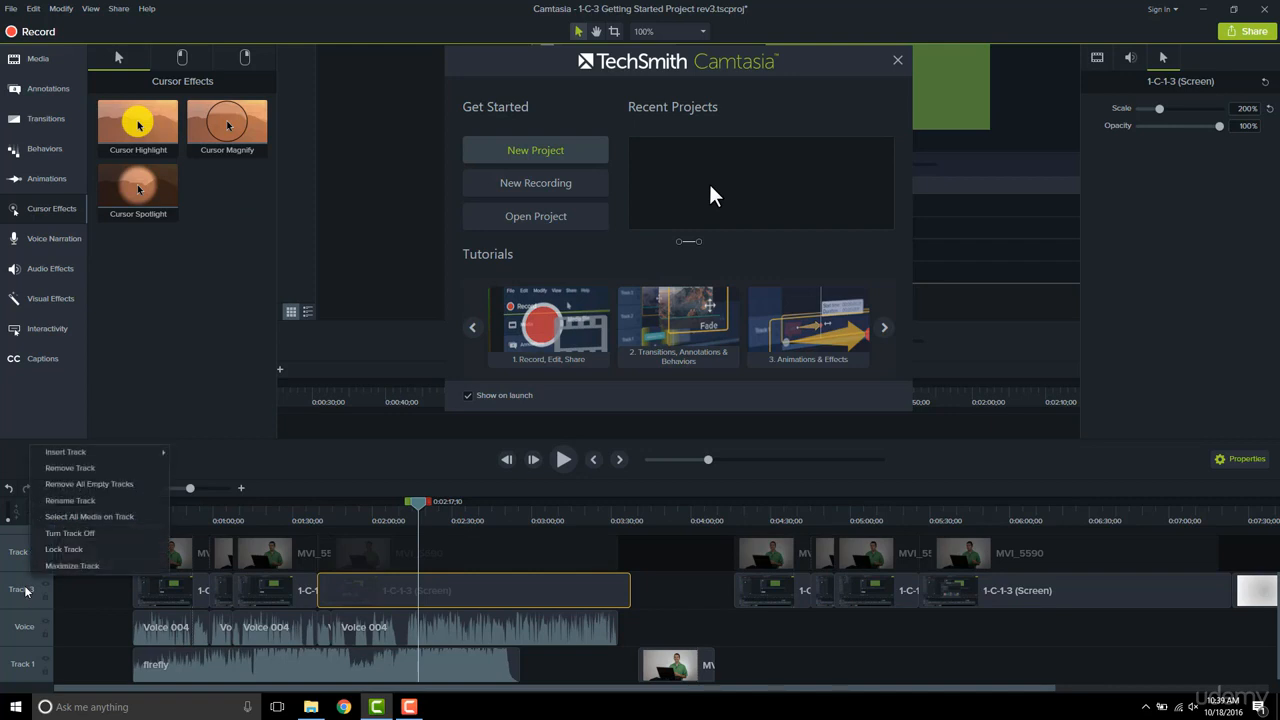
pyautogui.click(50, 516)
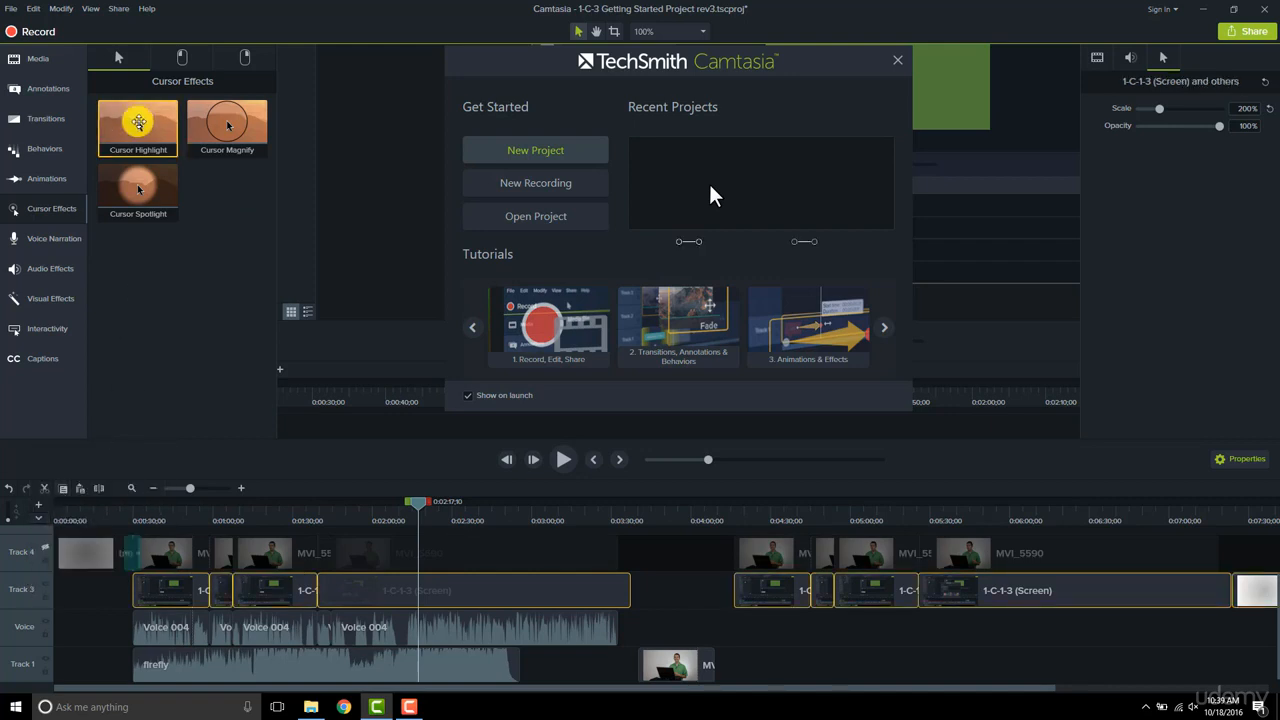
pyautogui.moveTo(142, 144); pyautogui.dragTo(265, 595)
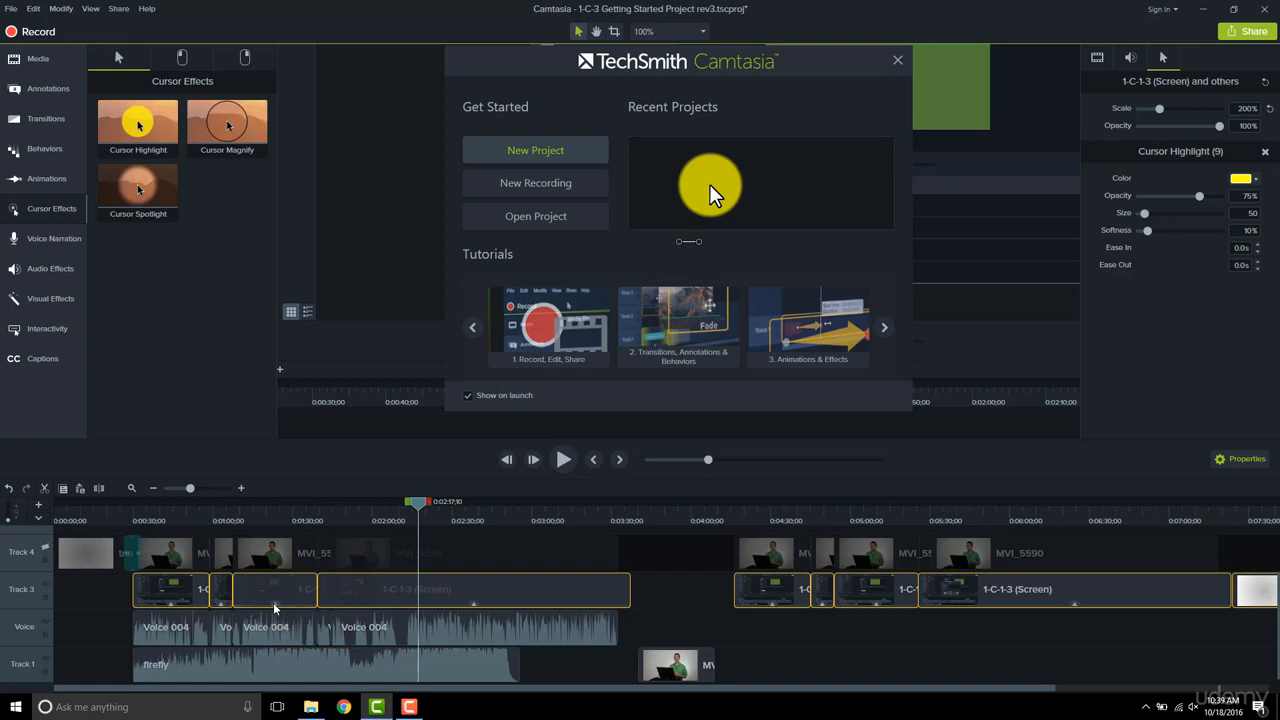
# - Check the Cursor Highlight effect on individual Track 3 screen clips by showing and hiding their effects
pyautogui.click(275, 607)
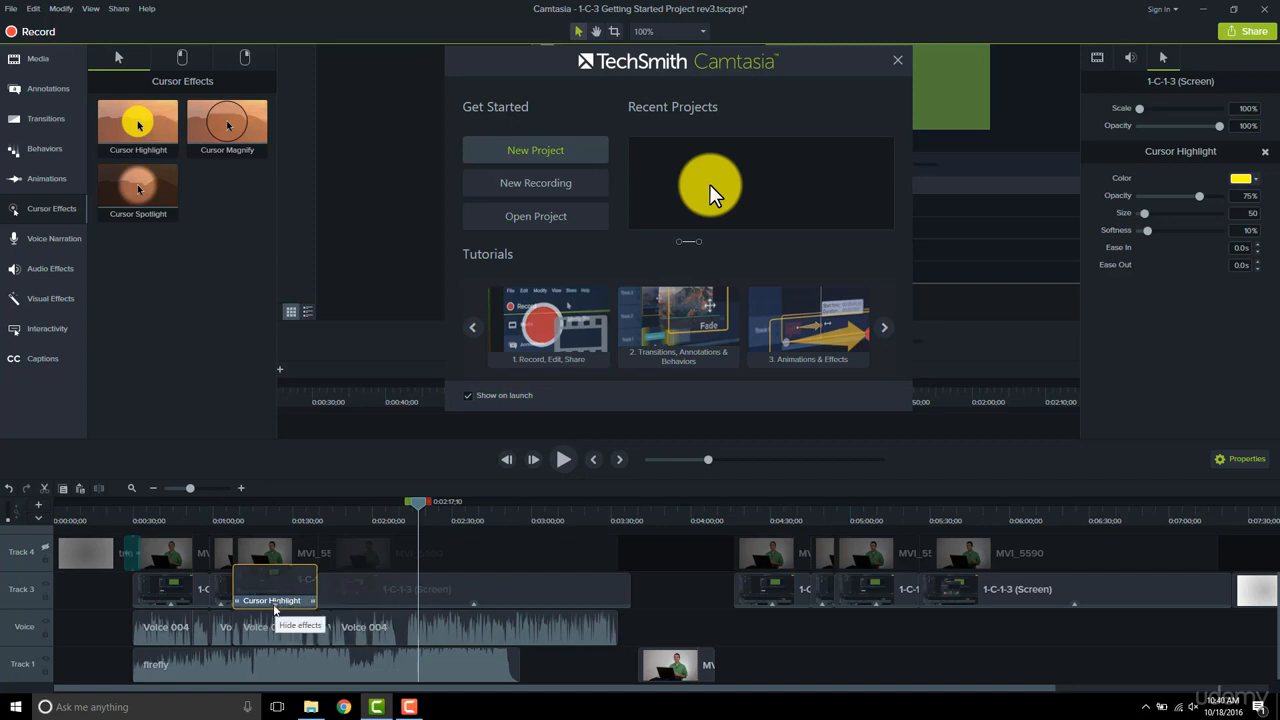
pyautogui.click(274, 606)
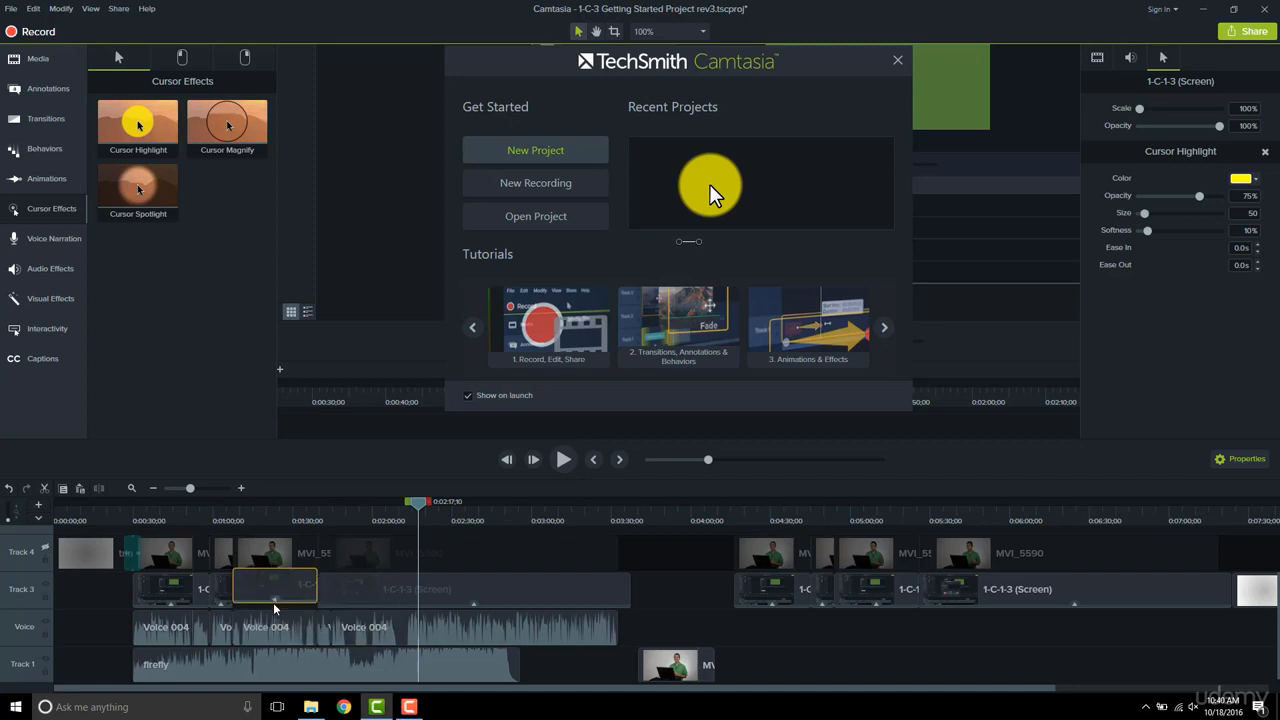
pyautogui.click(475, 607)
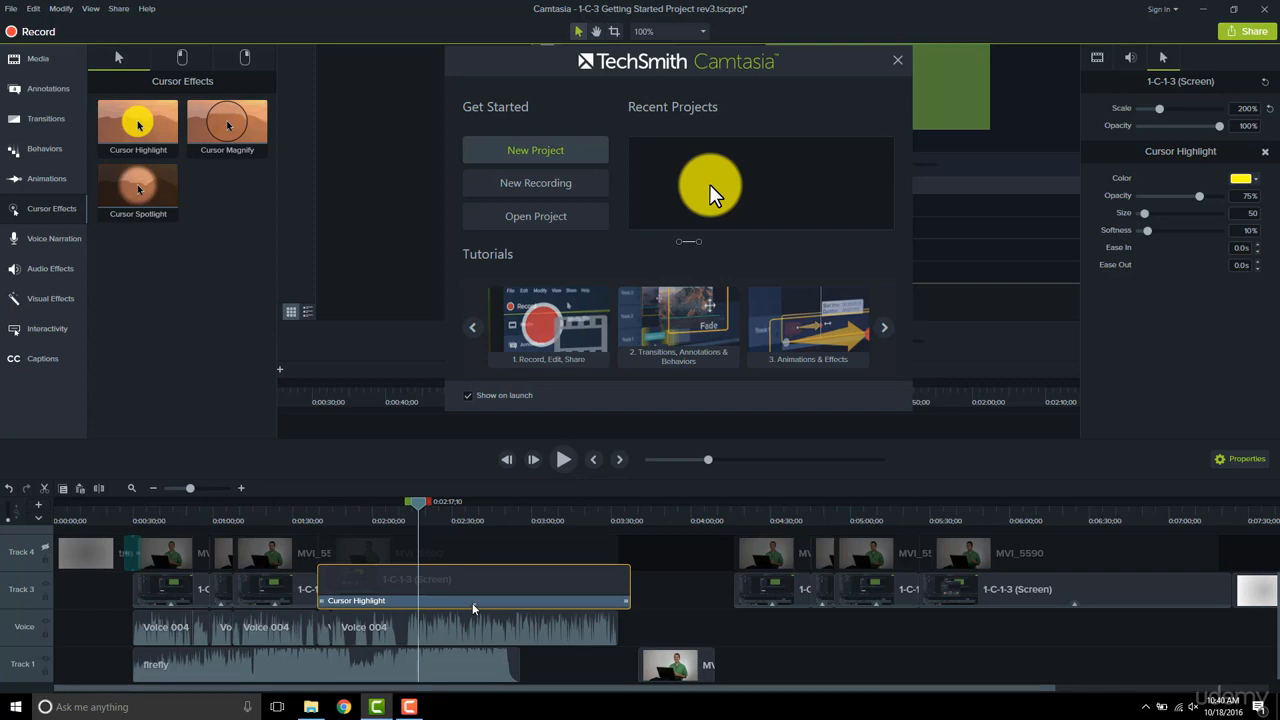
pyautogui.click(771, 606)
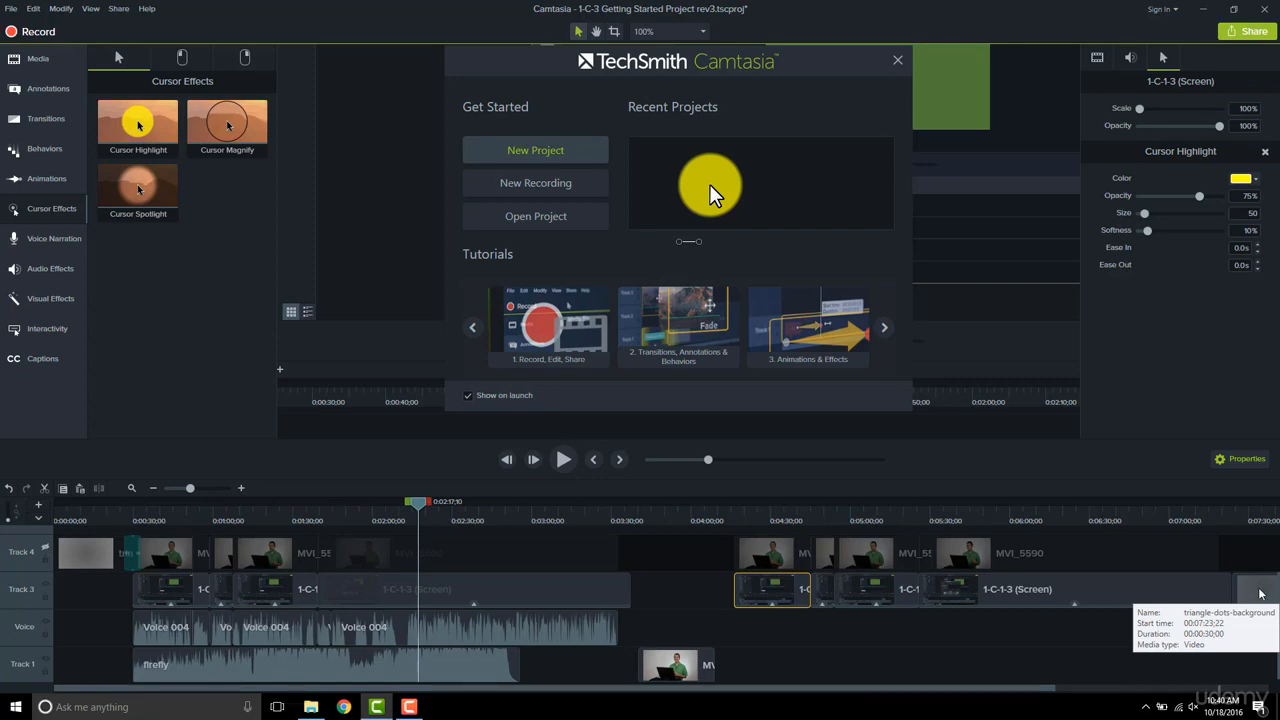
# - Try orange and dark gray for the Cursor Highlight on the long first-half screen clip, and set its color back to yellow
pyautogui.click(542, 577)
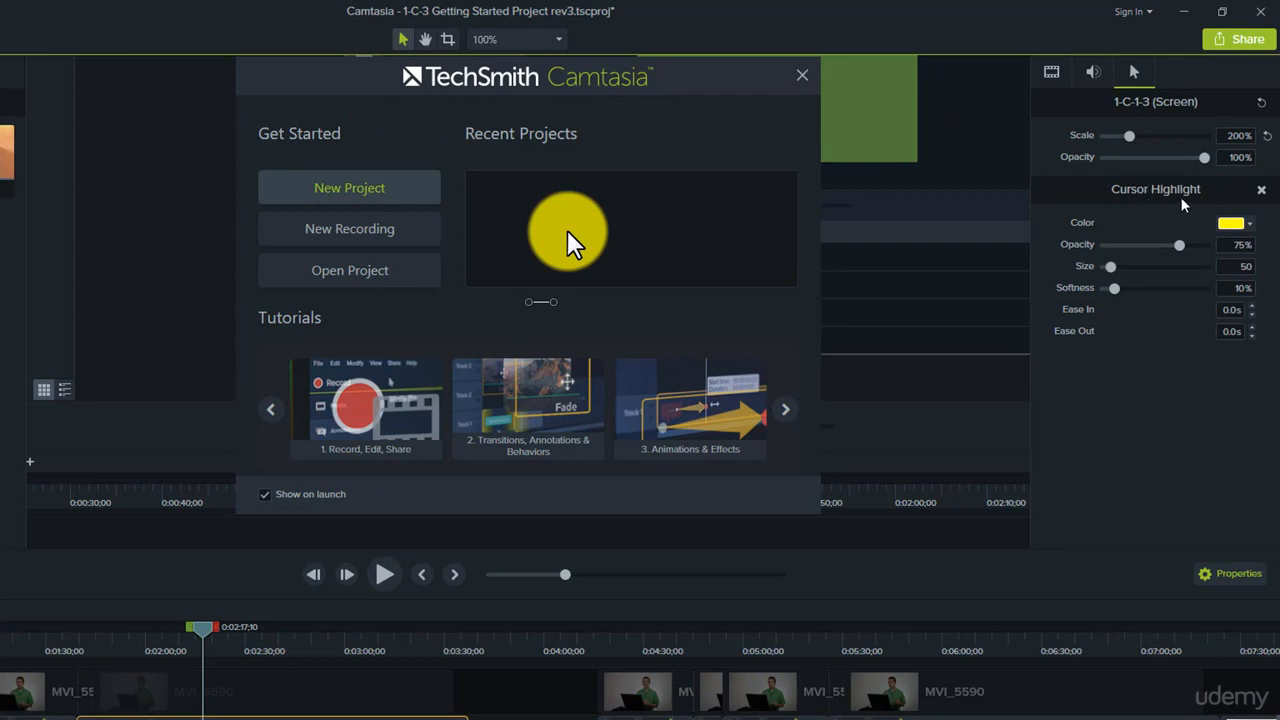
pyautogui.click(1250, 226)
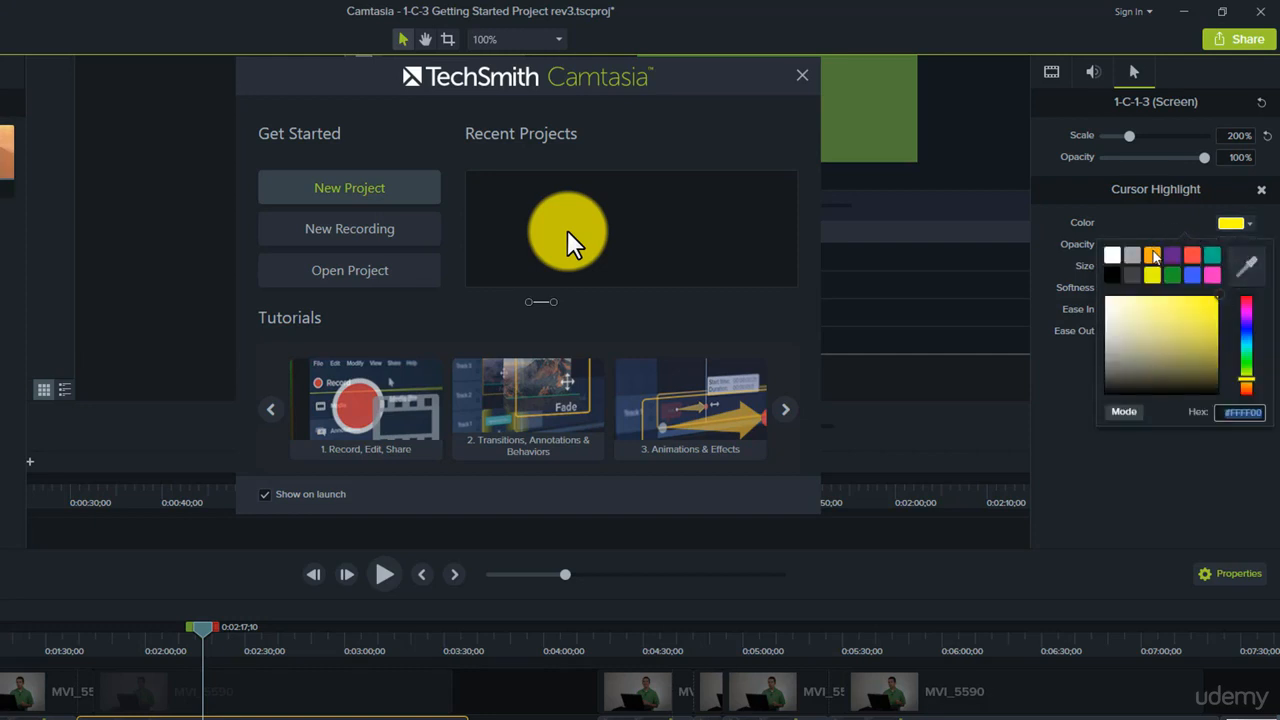
pyautogui.click(1153, 255)
pyautogui.click(1153, 255)
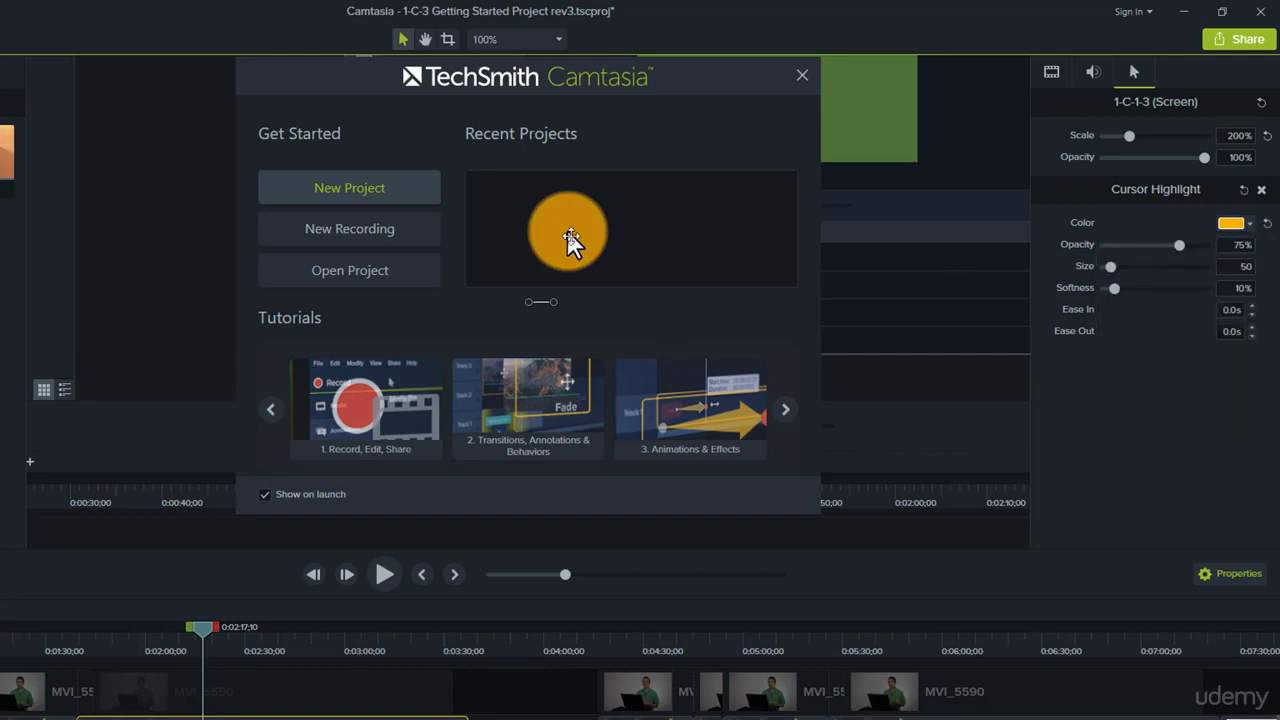
pyautogui.click(1251, 225)
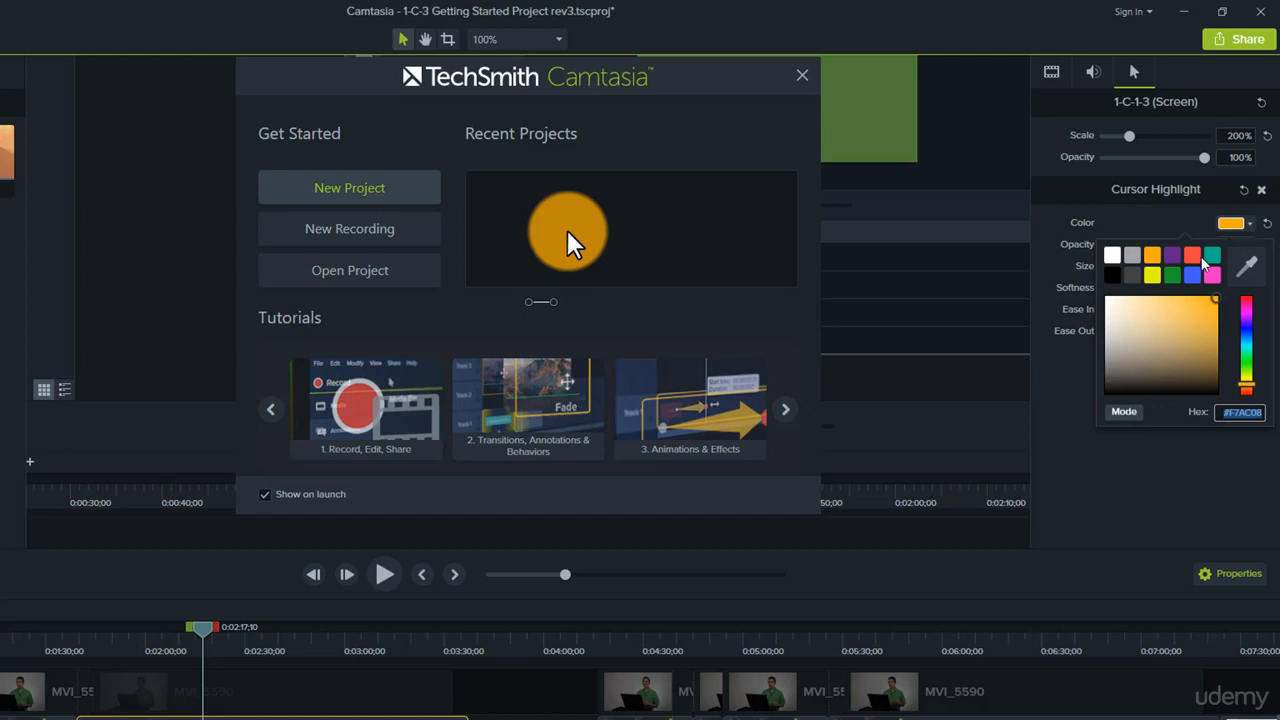
pyautogui.click(1134, 275)
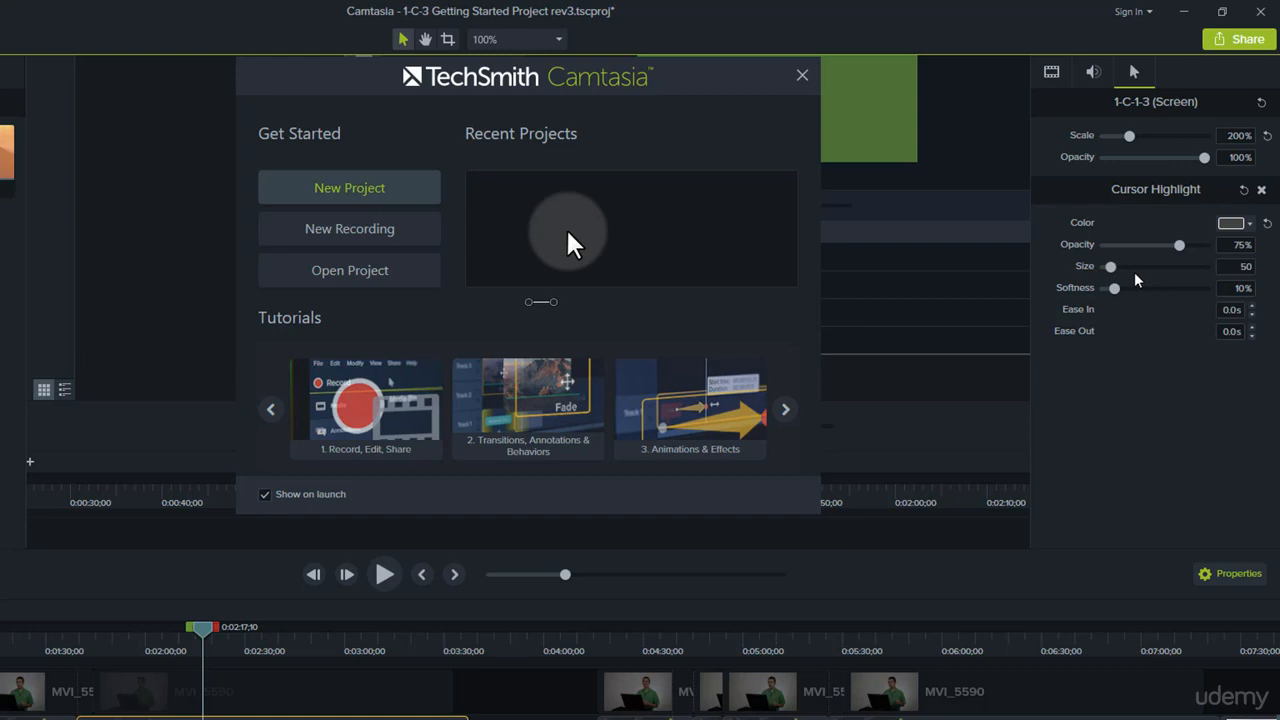
pyautogui.hotkey('ctrl', 'z')
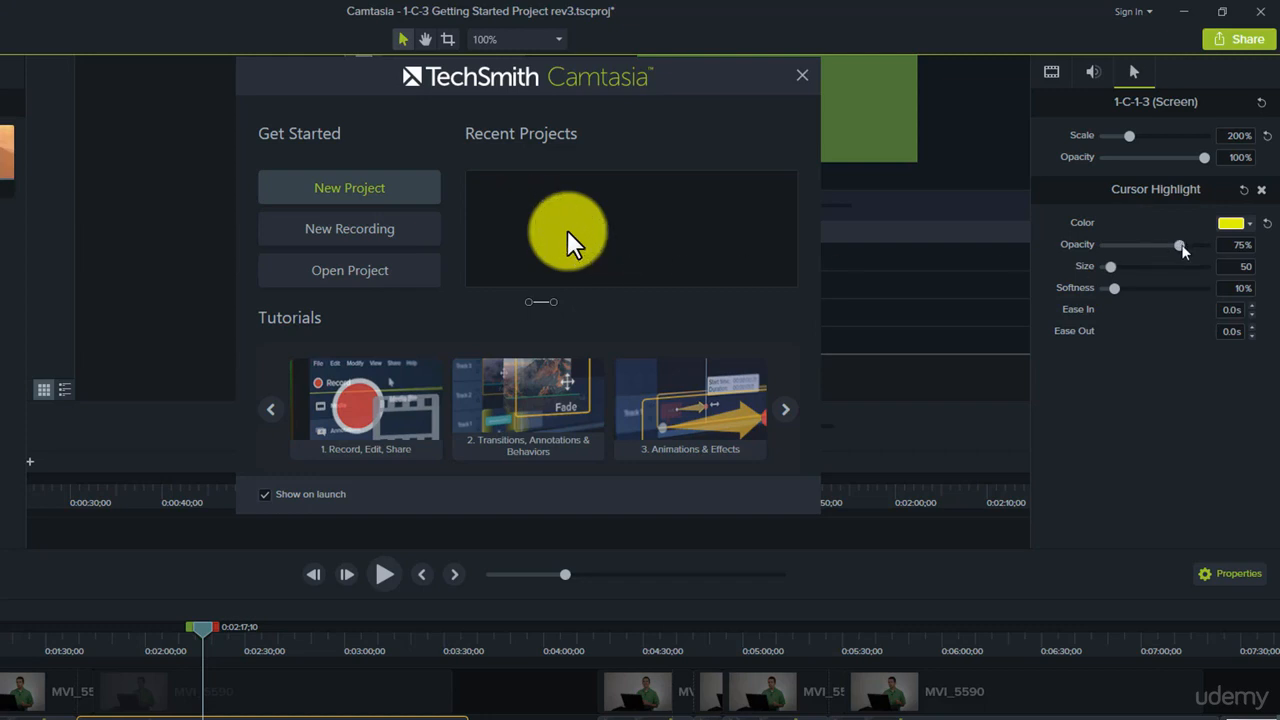
# - Try 100% and 33% opacity for the Cursor Highlight and set it to 68%
pyautogui.moveTo(1182, 250); pyautogui.dragTo(1218, 255)
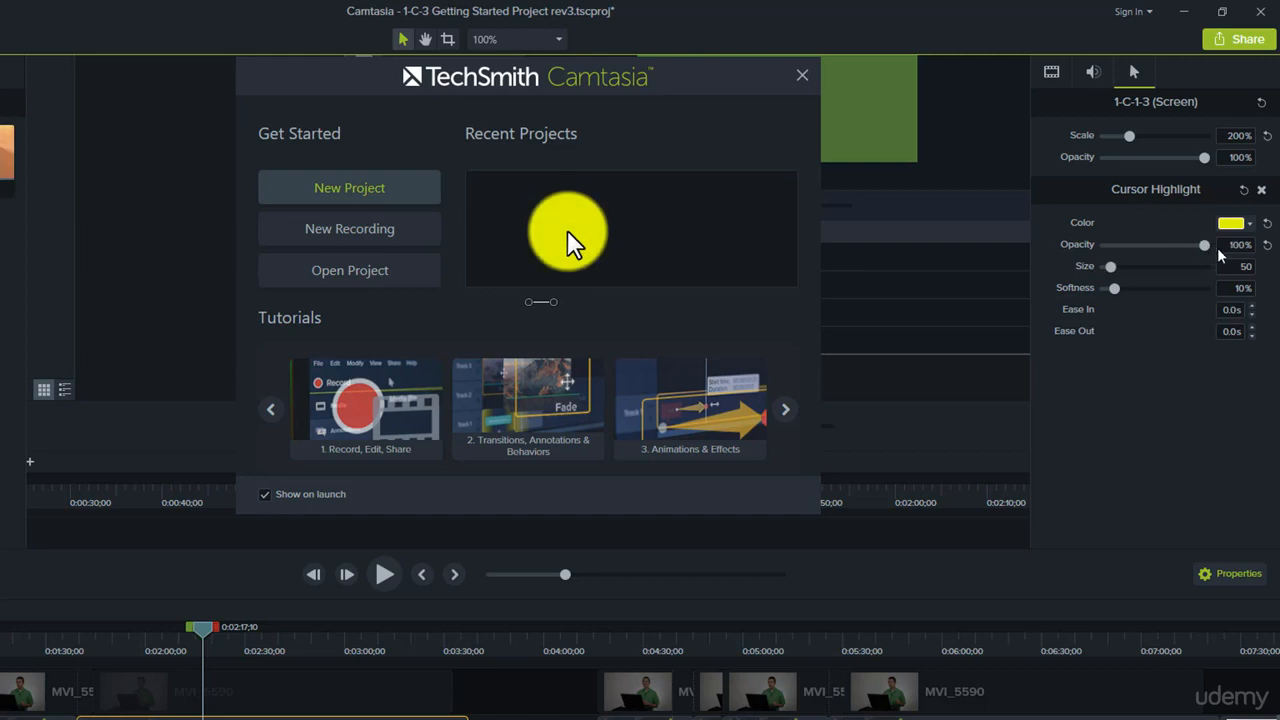
pyautogui.moveTo(1218, 255); pyautogui.dragTo(1141, 250)
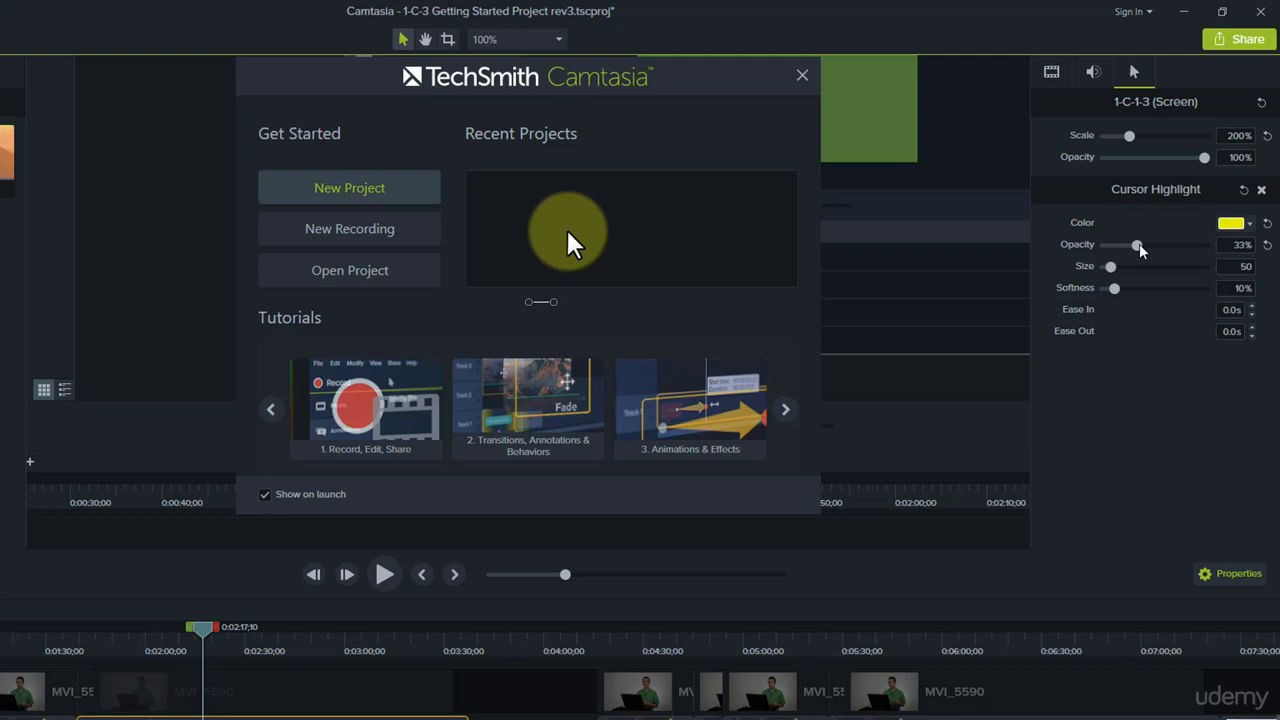
pyautogui.moveTo(1141, 250); pyautogui.dragTo(1176, 250)
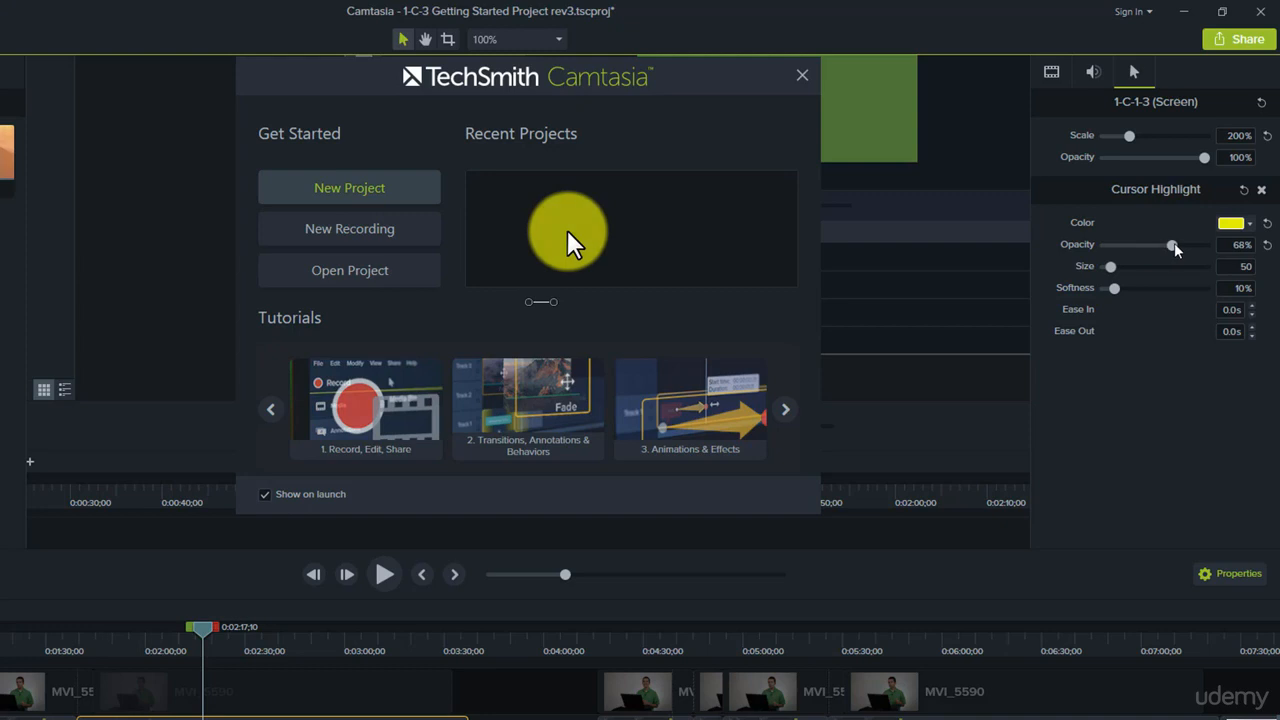
# - Reset the Cursor Highlight's opacity to the default 75% and its color to the default yellow
pyautogui.click(1267, 245)
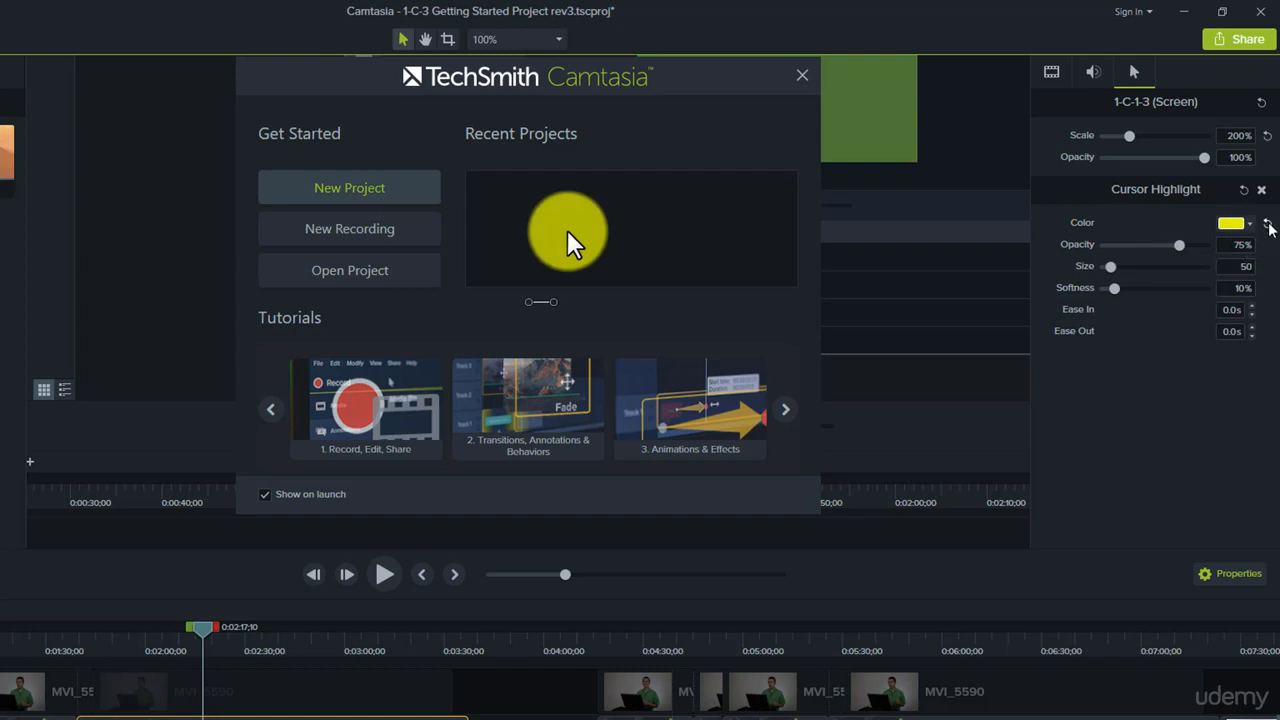
pyautogui.click(1267, 225)
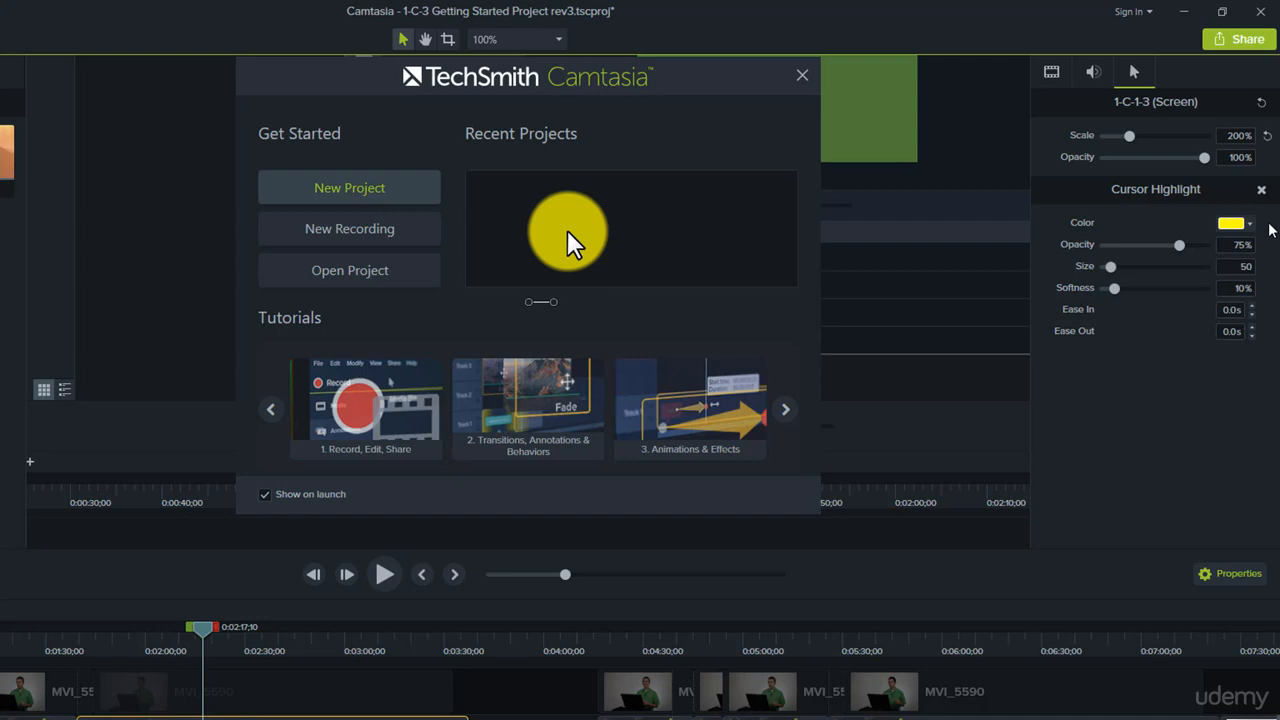
# - Try a softness of 38% and different opacities for the Cursor Highlight, and restore 10% softness and 75% opacity
pyautogui.moveTo(1112, 272); pyautogui.dragTo(1146, 291)
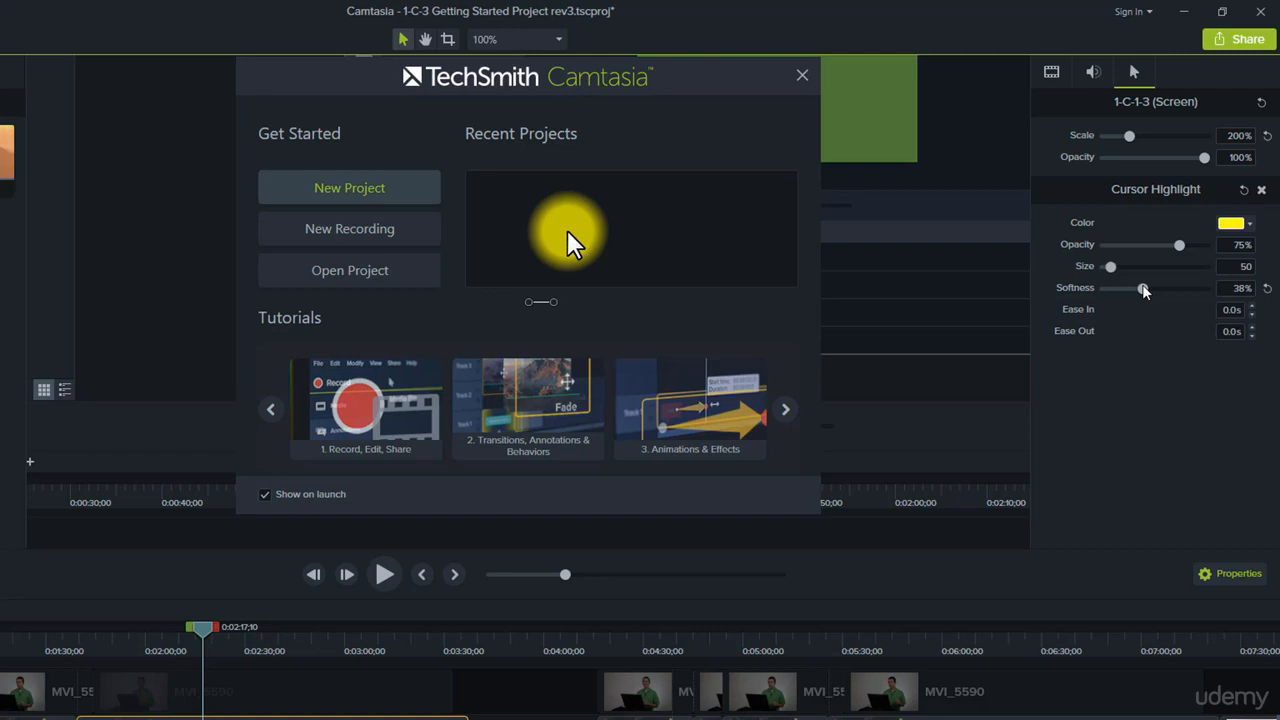
pyautogui.moveTo(1144, 291); pyautogui.dragTo(1114, 290)
pyautogui.click(1106, 246)
pyautogui.moveTo(1106, 246); pyautogui.dragTo(1190, 251)
pyautogui.click(1267, 244)
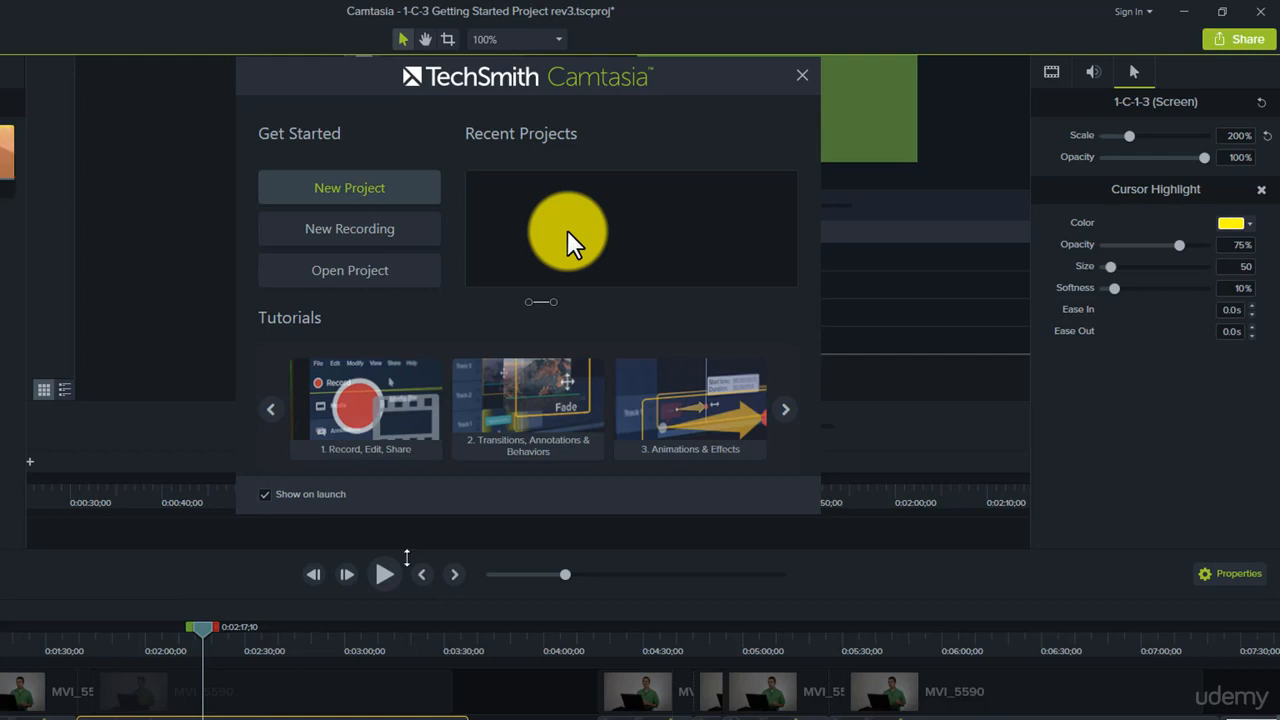
# - Apply Cursor Magnify to the long first-half screen clip on Track 3 and remove its Cursor Highlight
pyautogui.moveTo(203, 640); pyautogui.dragTo(206, 635)
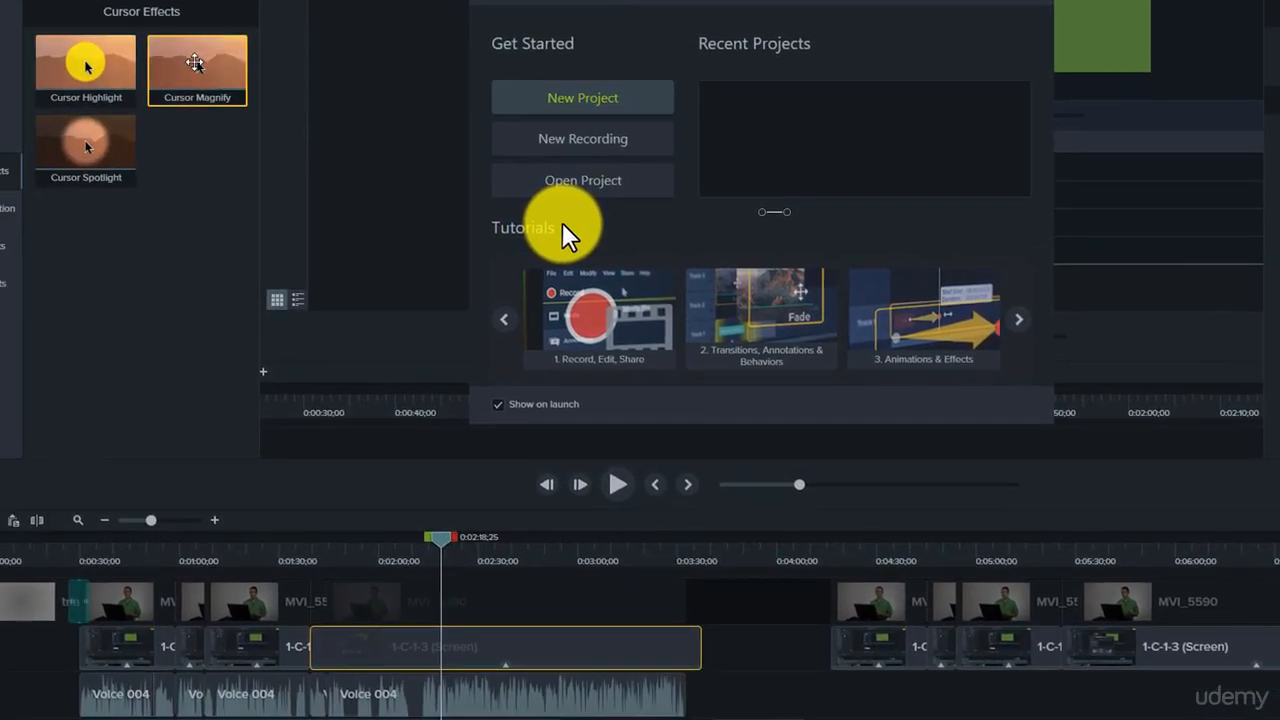
pyautogui.moveTo(195, 63); pyautogui.dragTo(480, 648)
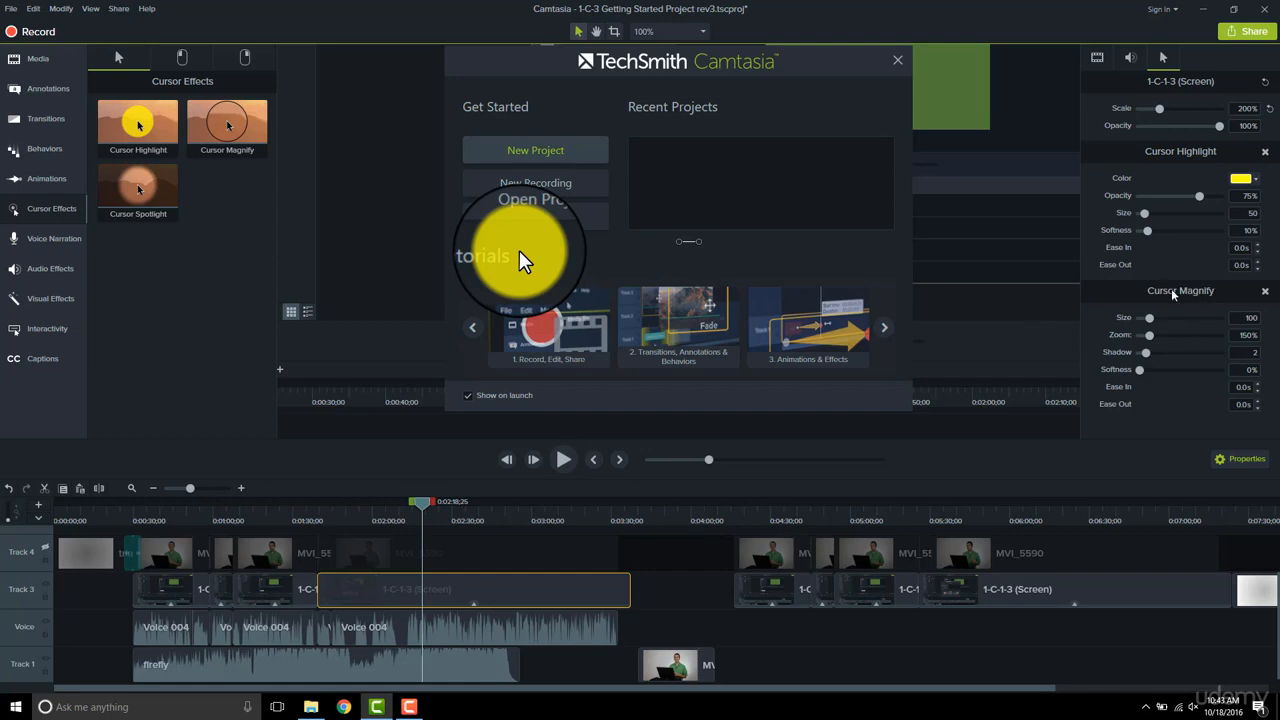
pyautogui.click(1265, 153)
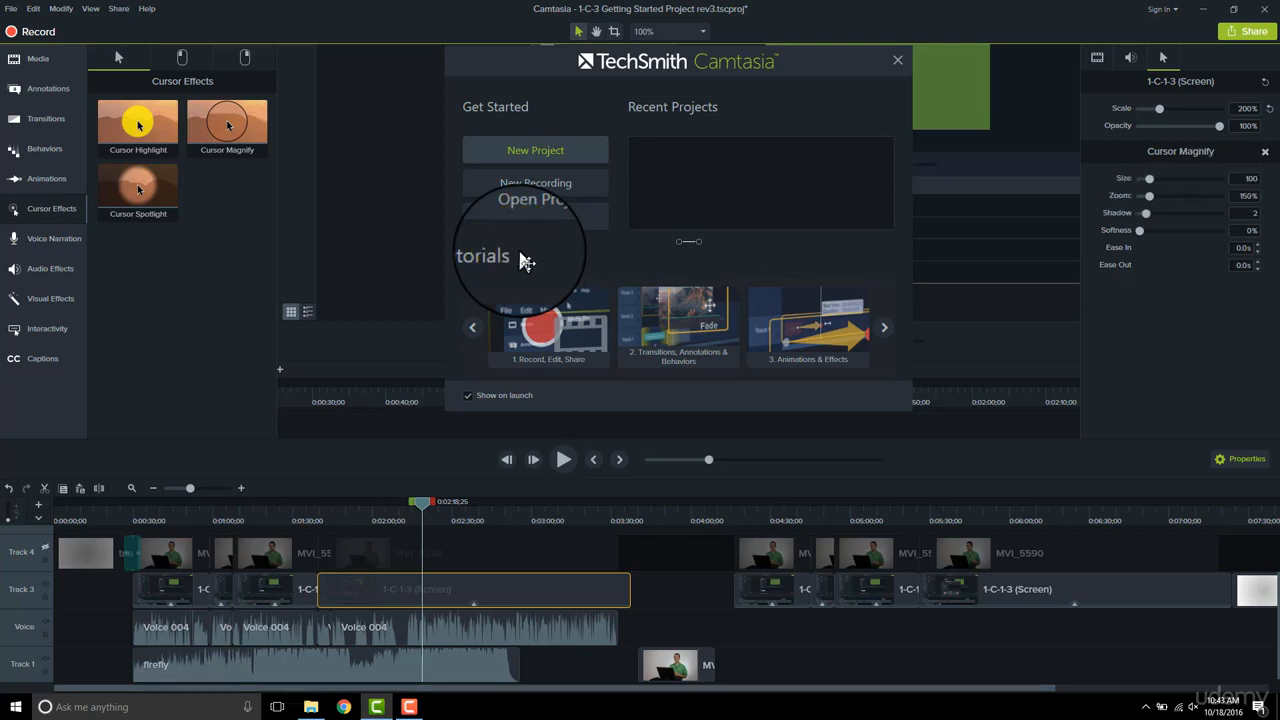
# - Preview the Cursor Magnify effect on the long screen clip between about 0:01:58;00 and 0:02:05;23
pyautogui.click(298, 588)
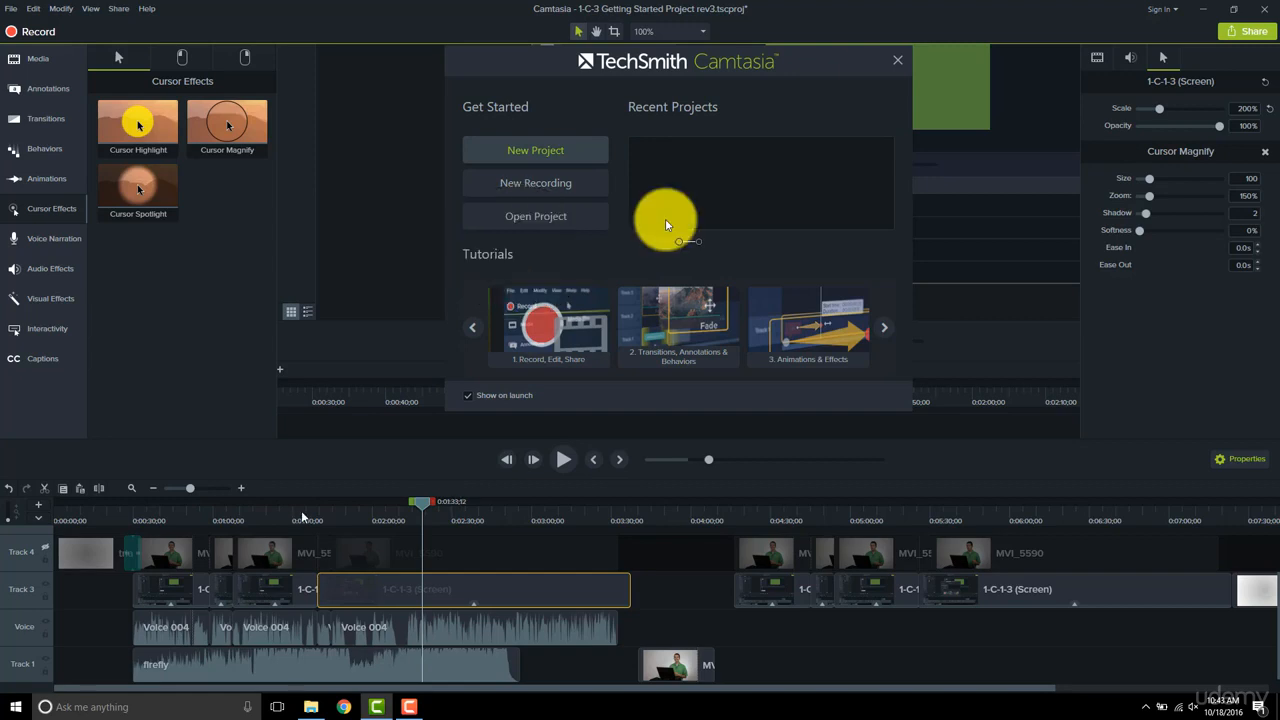
pyautogui.click(367, 510)
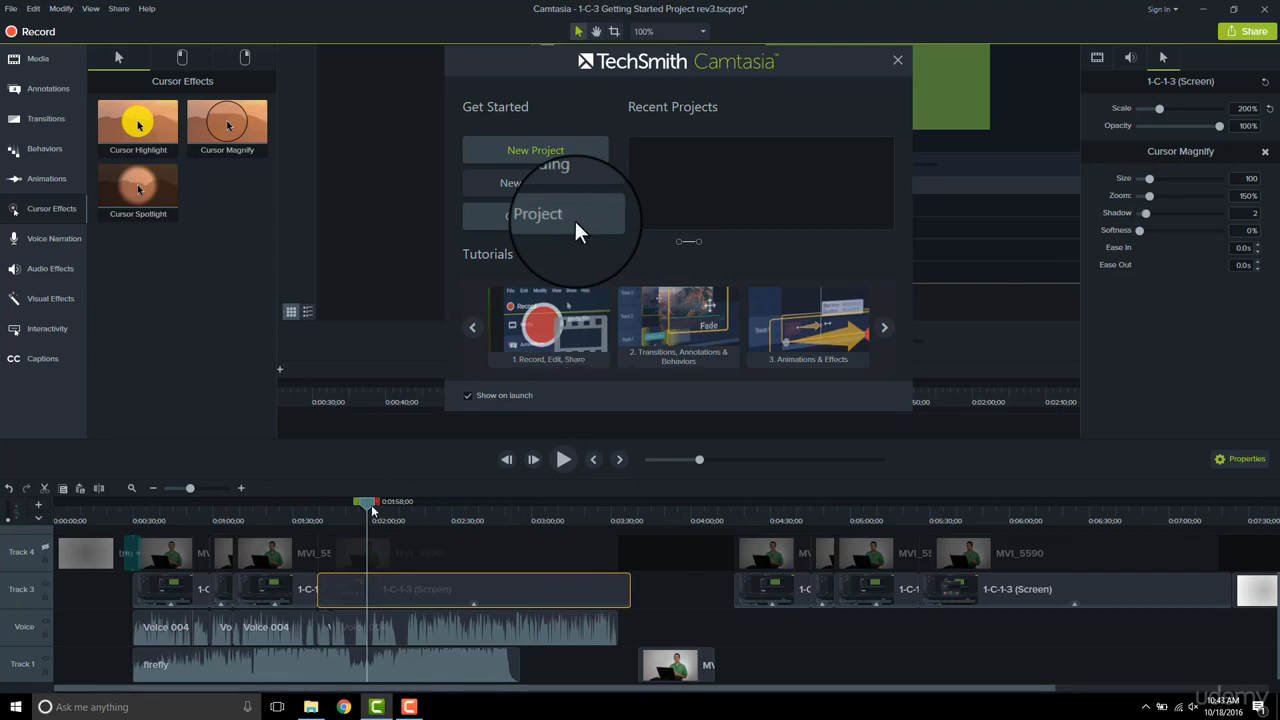
pyautogui.moveTo(369, 508)
pyautogui.mouseDown()
pyautogui.moveTo(331, 505)
pyautogui.moveTo(390, 502)
pyautogui.mouseUp()
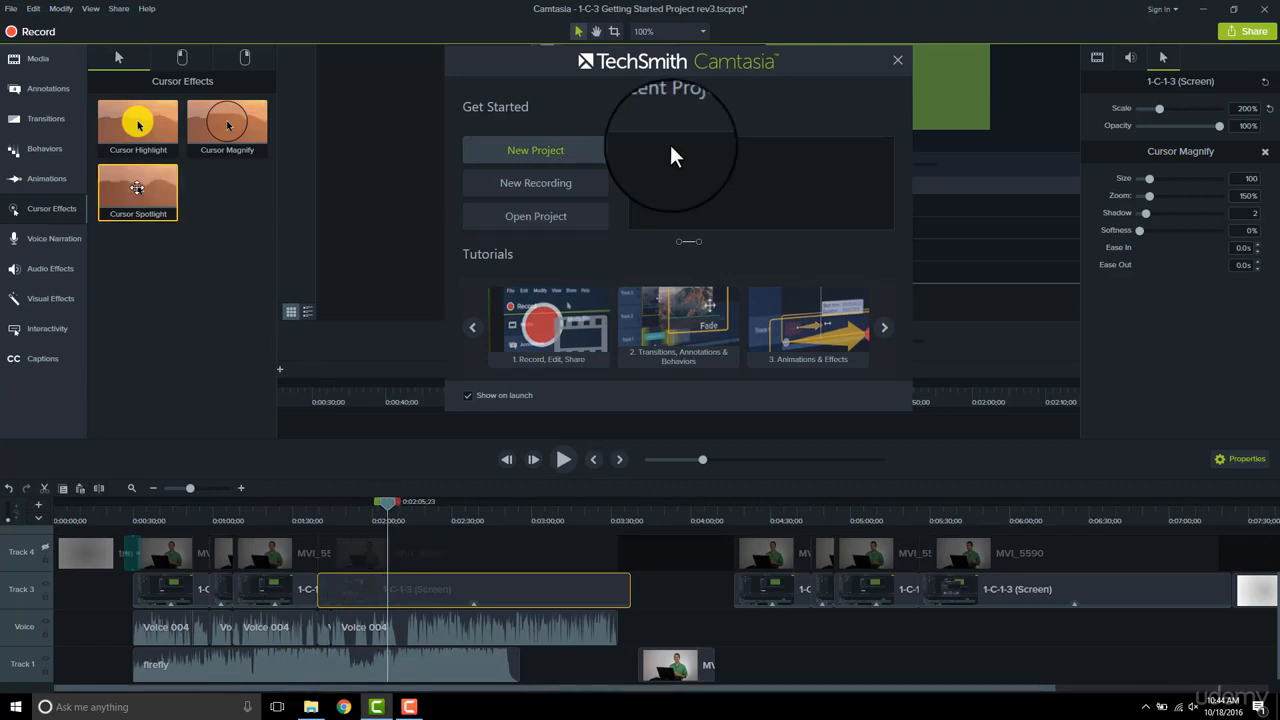
# - Replace Cursor Magnify with Cursor Spotlight on the long Track 3 screen clip and preview it up to 0:02:13;01
pyautogui.click(141, 195)
pyautogui.moveTo(141, 195); pyautogui.dragTo(425, 593)
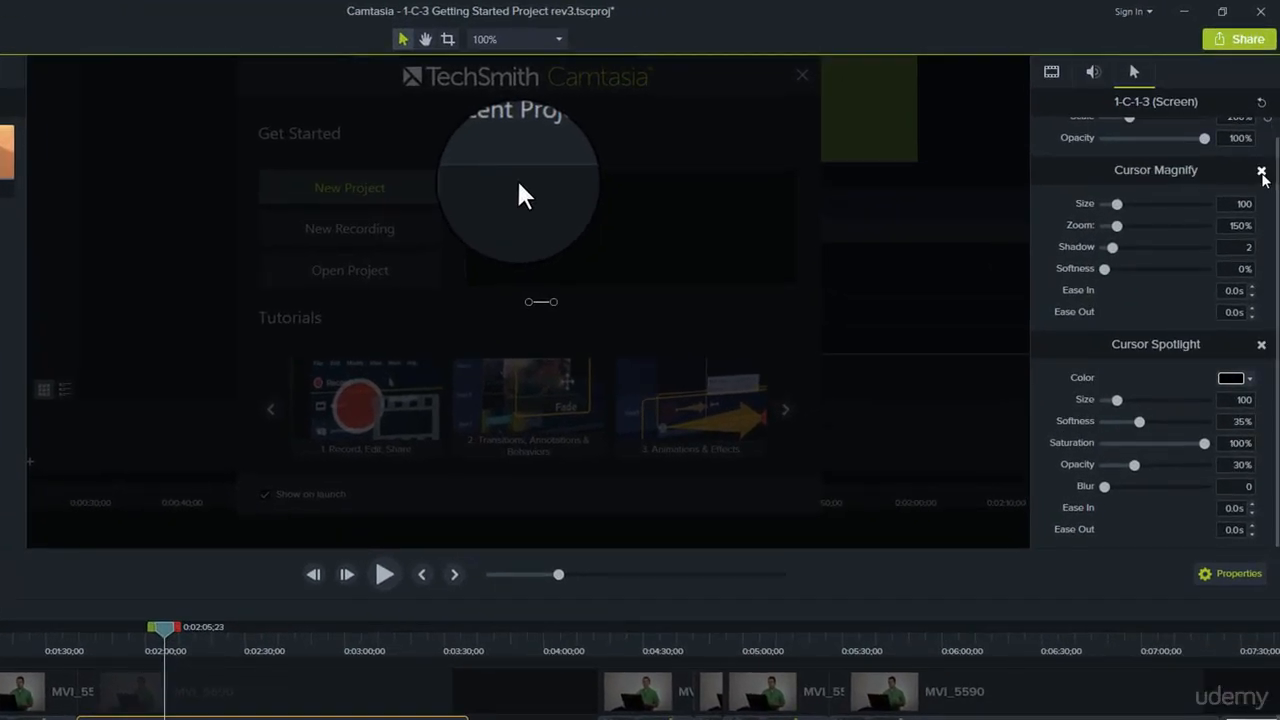
pyautogui.click(1261, 171)
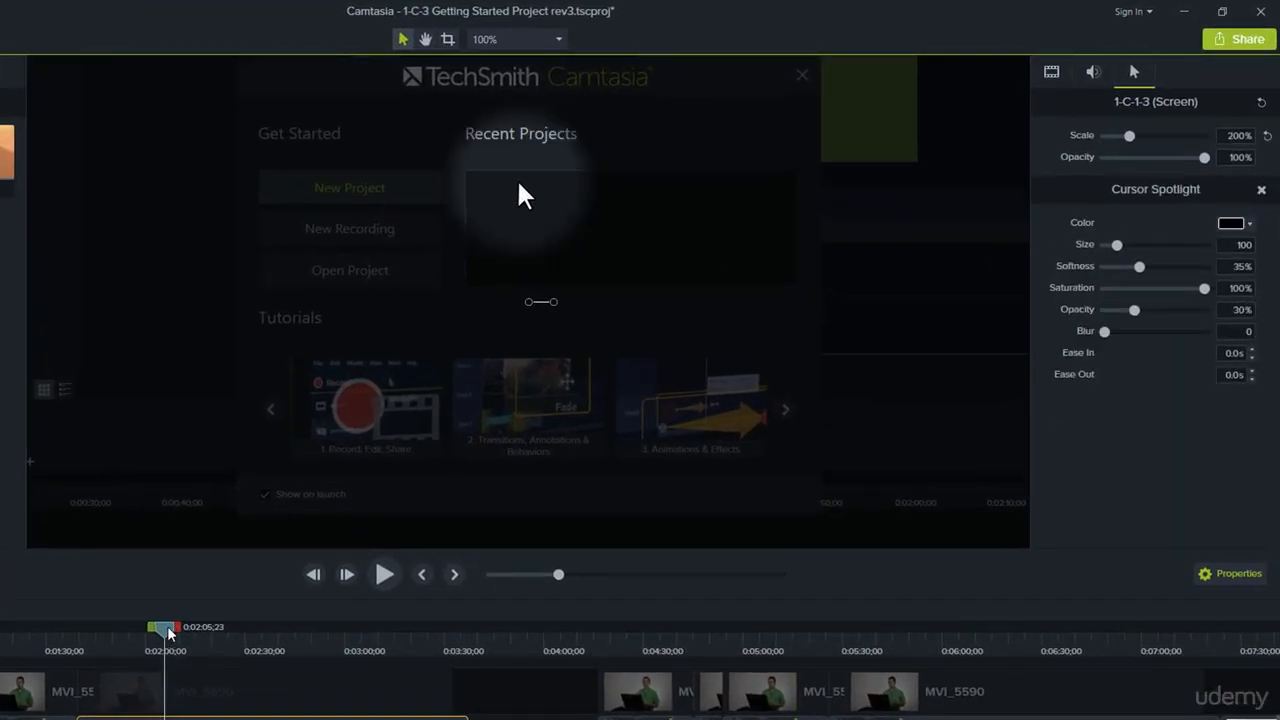
pyautogui.moveTo(166, 629); pyautogui.dragTo(189, 633)
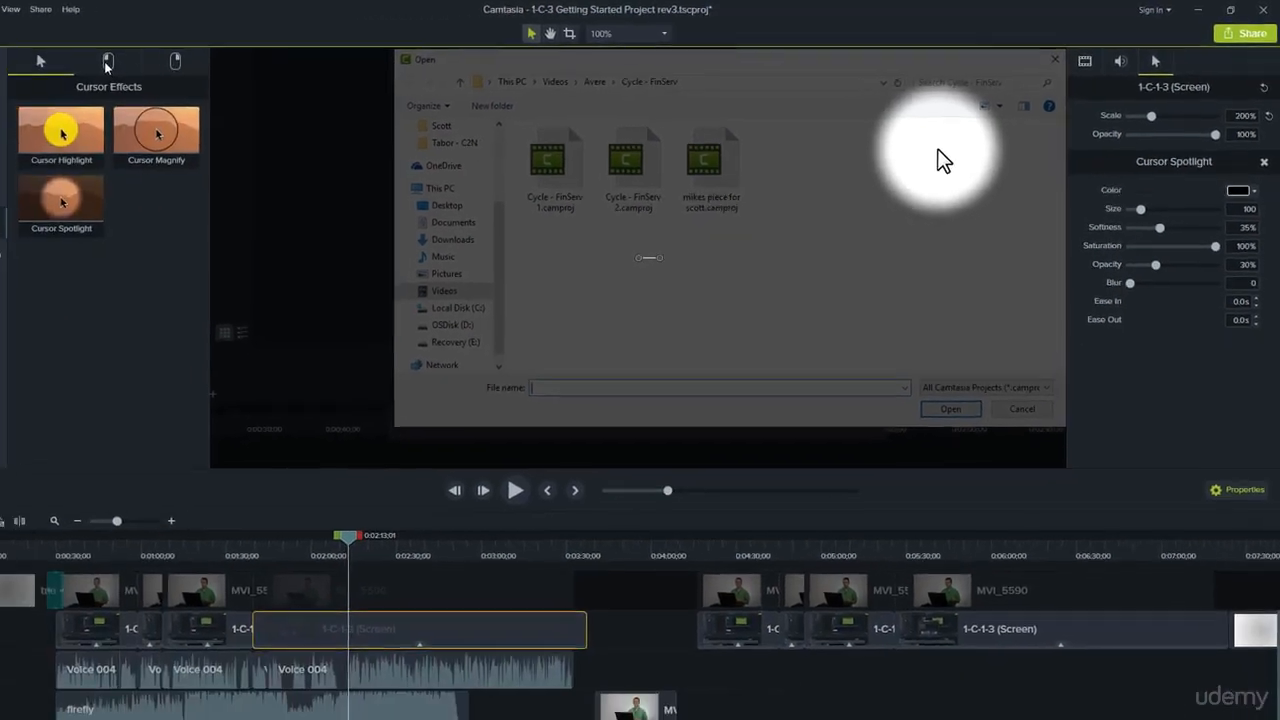
# - Add Left Click Sound to the long Track 3 screen clip and compare the available right-click and left-click effects
pyautogui.click(105, 66)
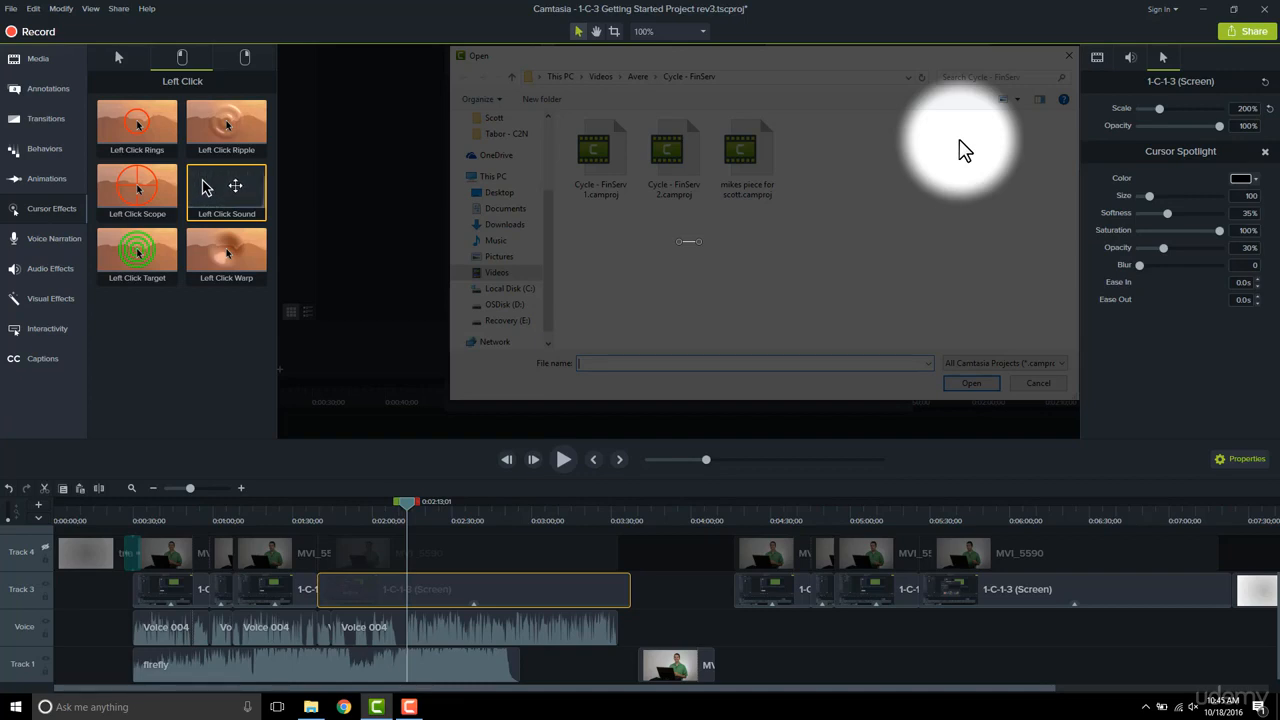
pyautogui.moveTo(235, 186); pyautogui.dragTo(425, 600)
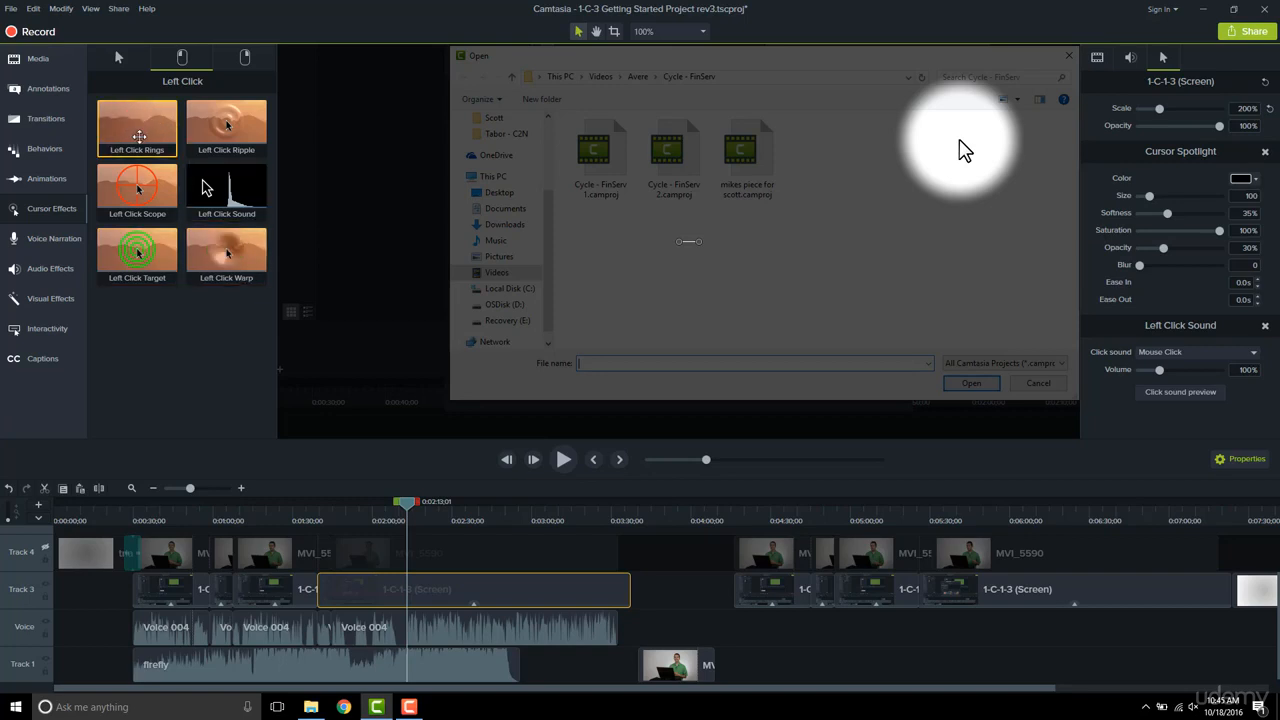
pyautogui.click(248, 60)
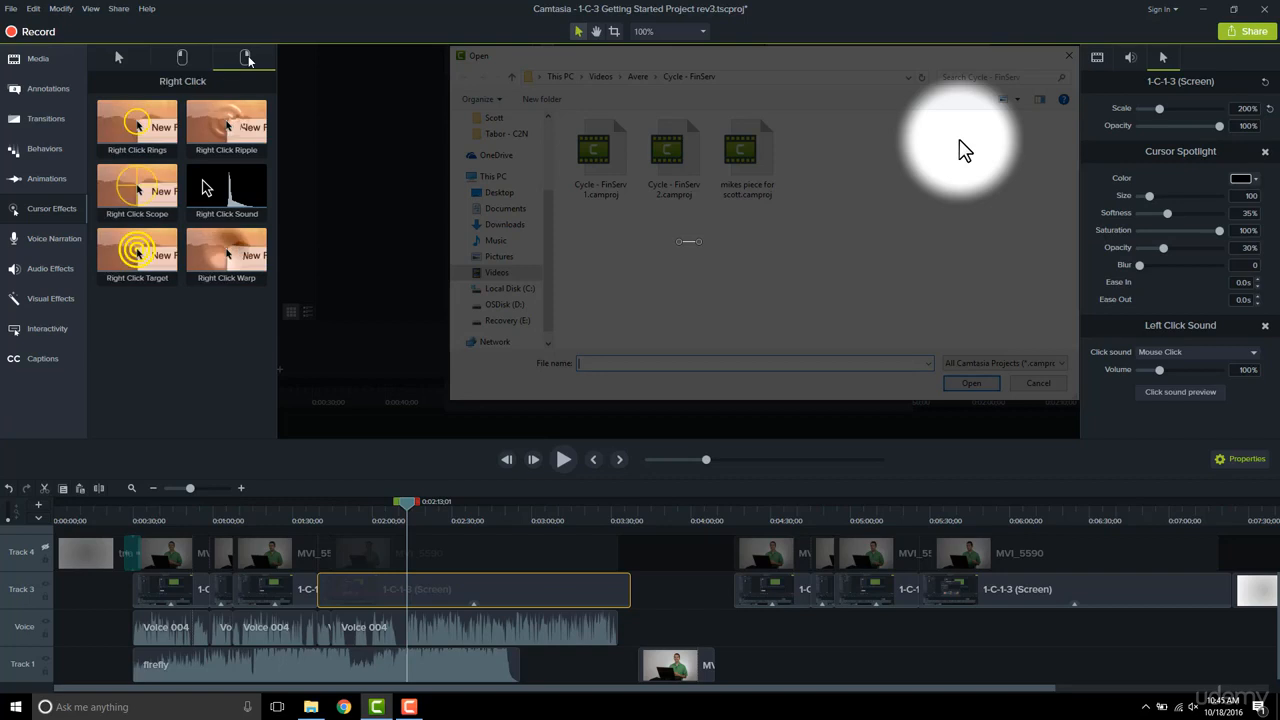
pyautogui.click(183, 62)
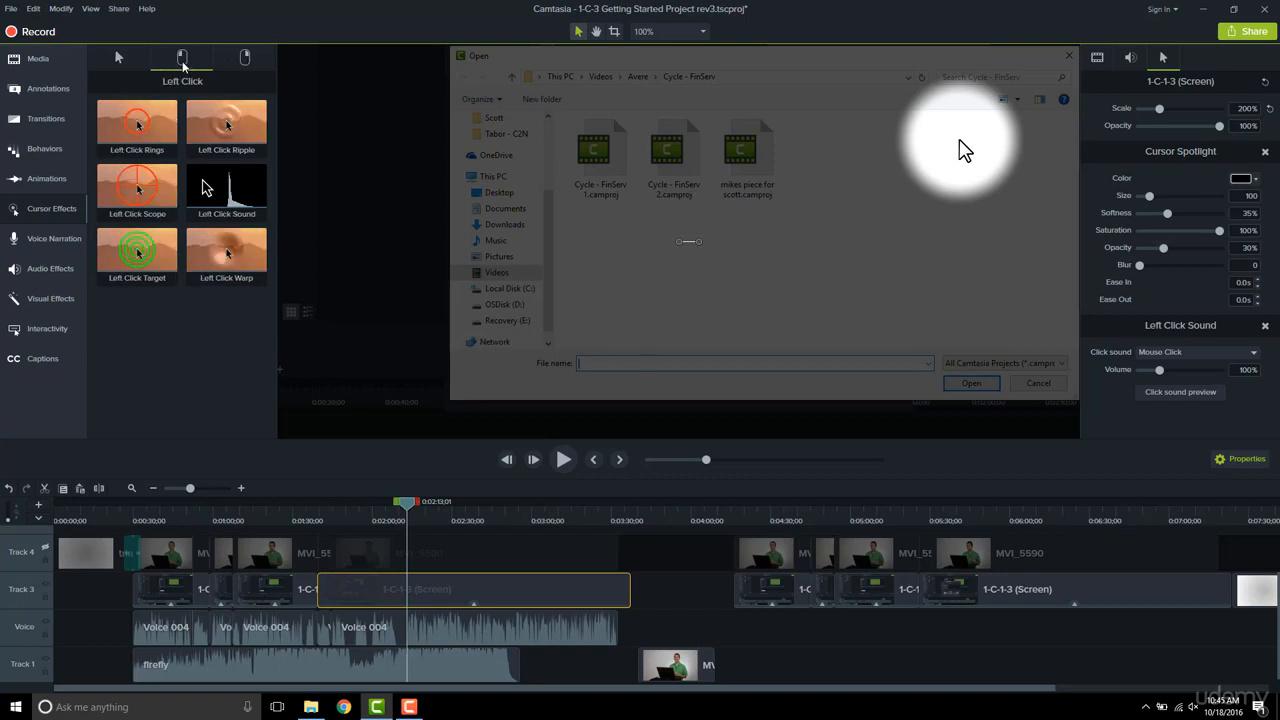